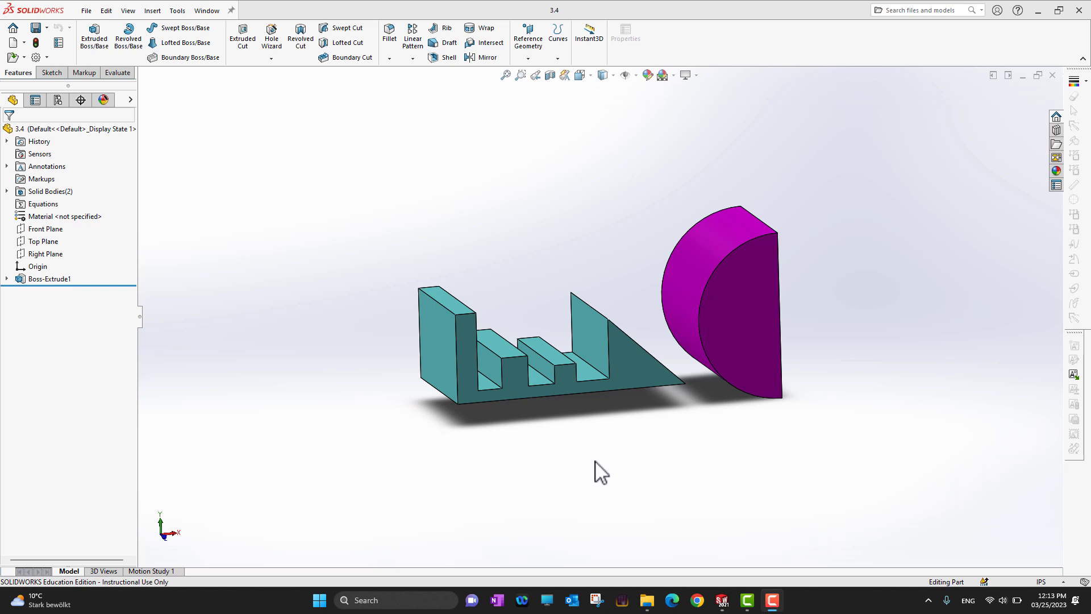
Step: Sketch a corner rectangle about 7.8 in wide and 4.6 in high on the outer face of the tall end wall
scroll(590, 463, down, 2)
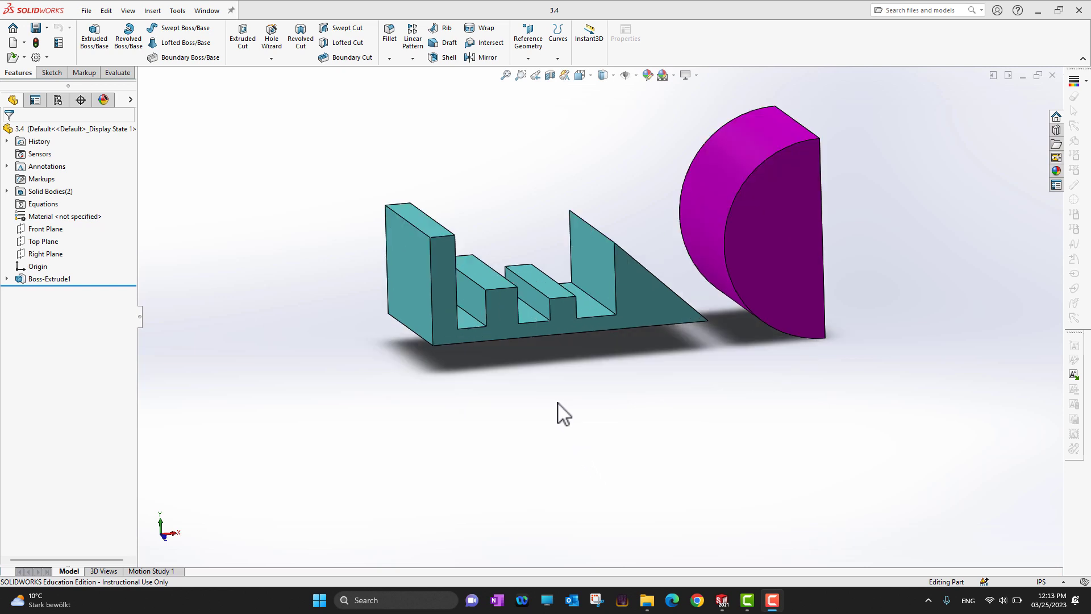
scroll(610, 362, up, 2)
scroll(636, 211, down, 2)
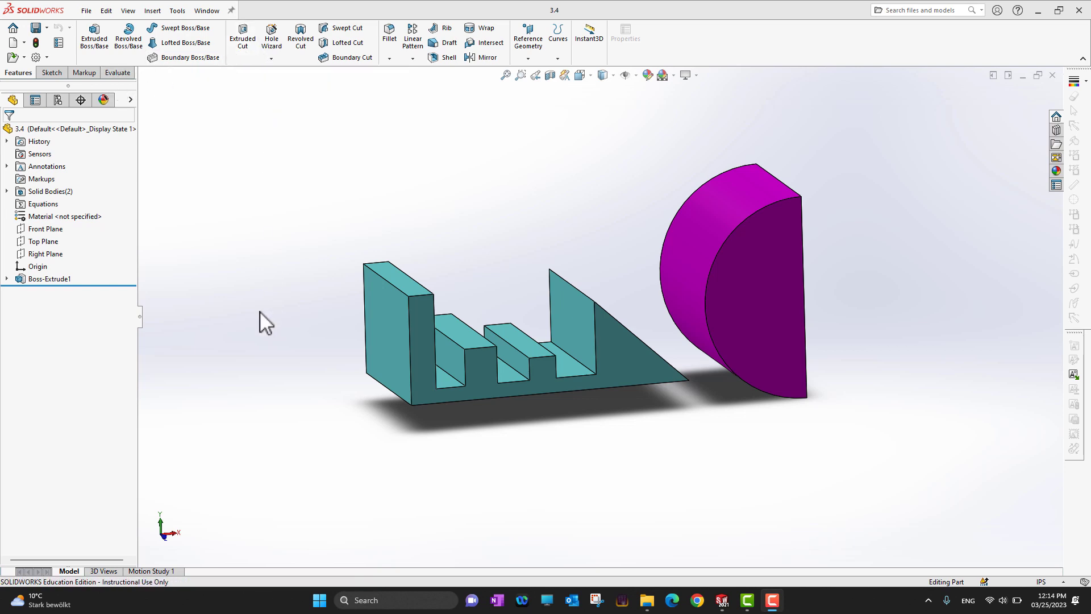
middle_drag(261, 313, 341, 341)
click(554, 358)
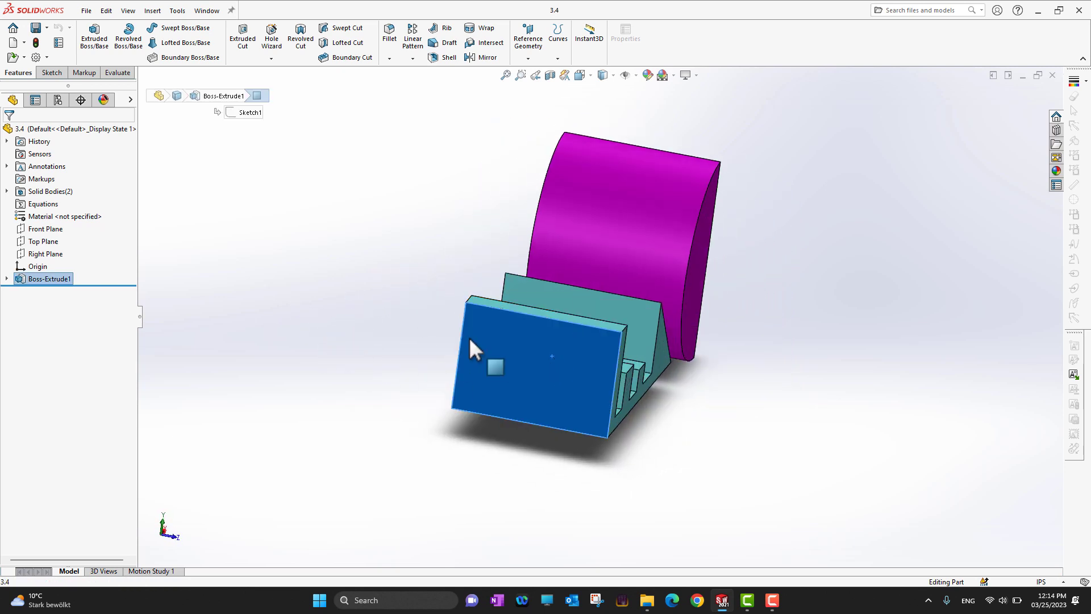
click(43, 73)
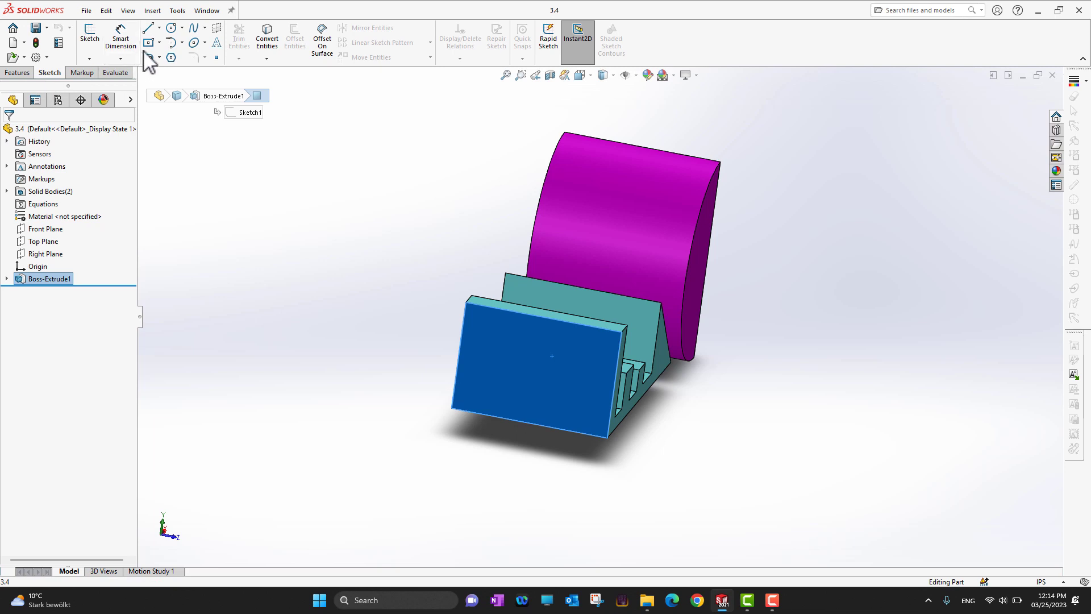
click(161, 44)
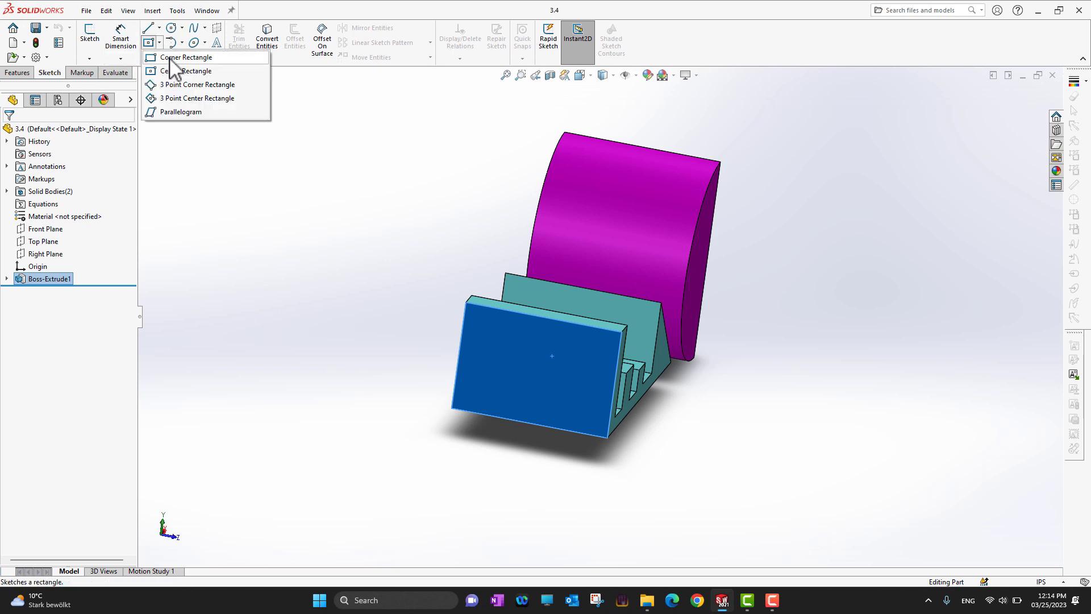
click(176, 60)
click(503, 330)
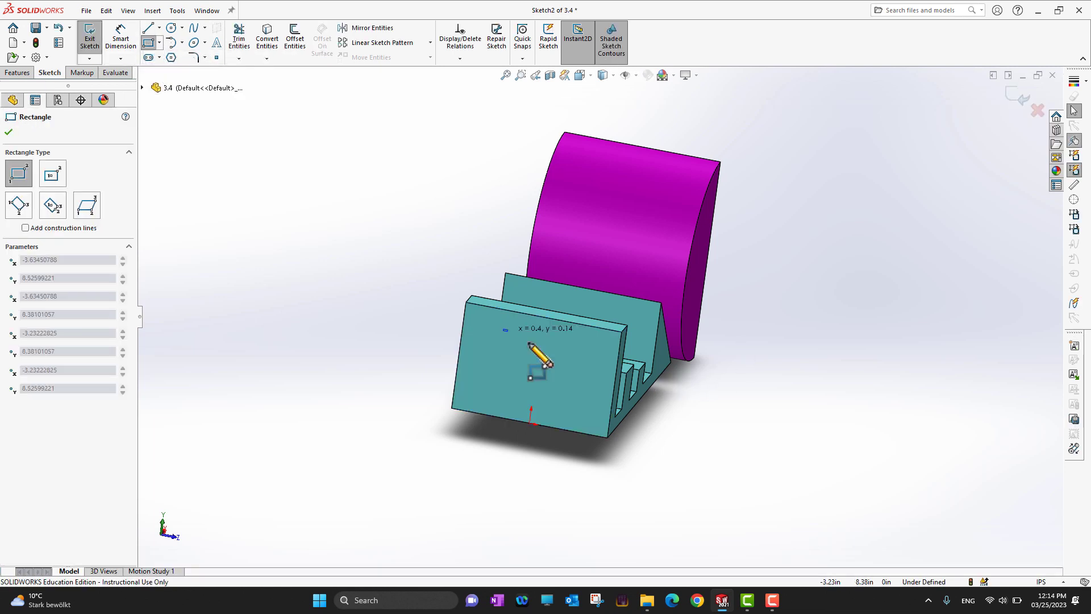
click(579, 391)
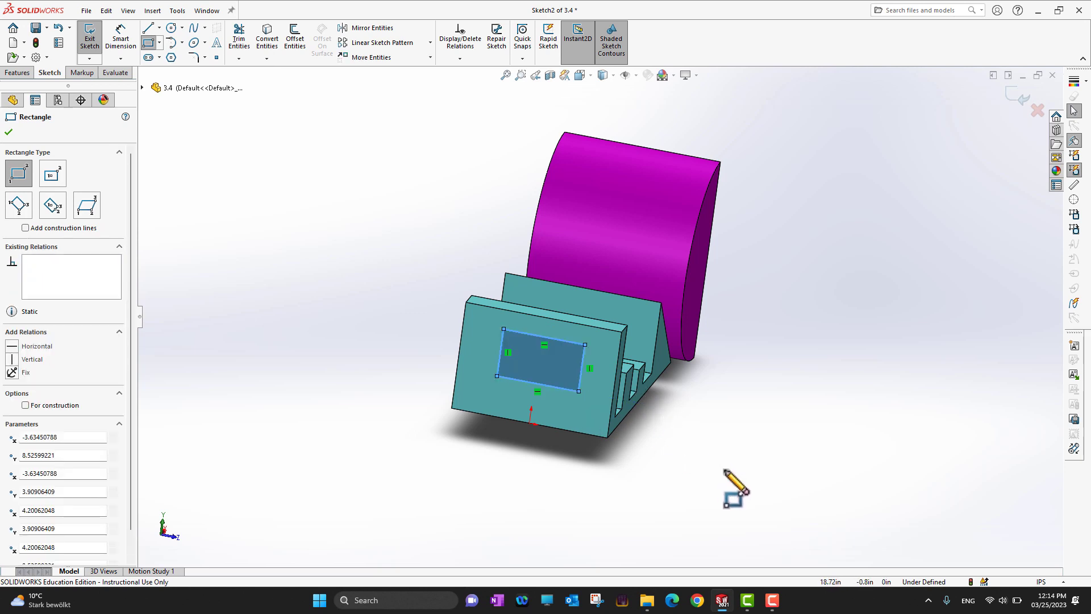
mouse_move(710, 453)
middle_down()
mouse_move(641, 407)
mouse_move(745, 433)
mouse_move(724, 437)
middle_up()
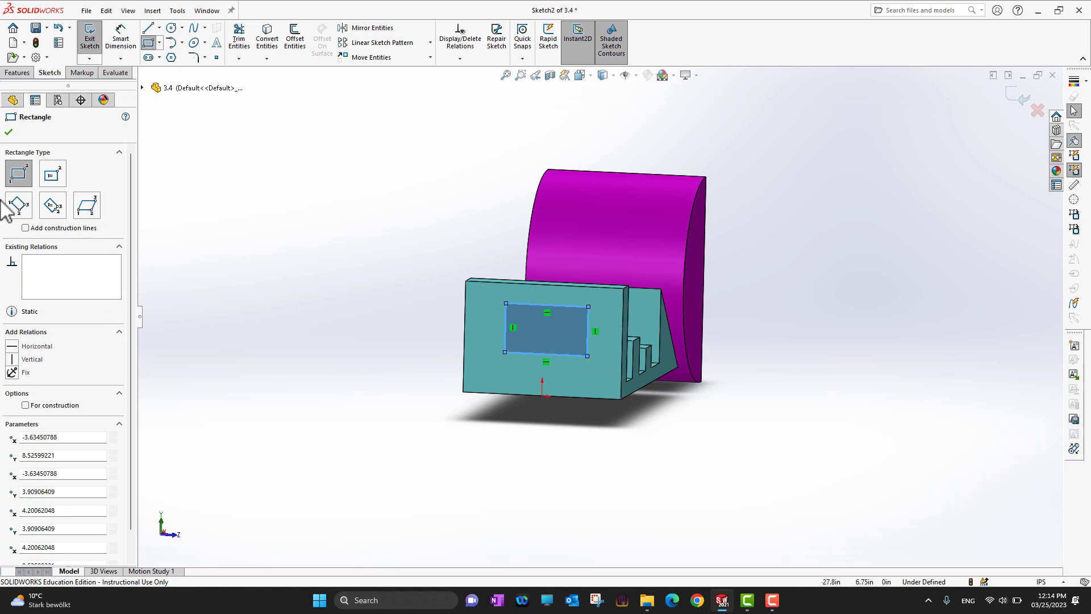
click(9, 133)
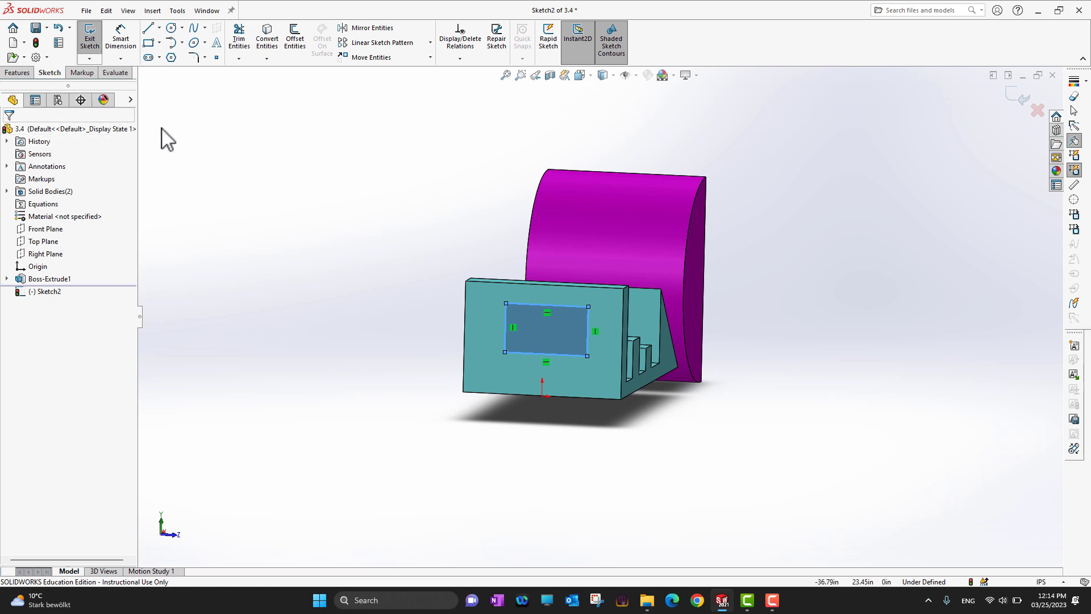
Step: Start a blind Extruded Cut from the rectangle and extend its depth through the tall wall to 12.89 in
click(18, 73)
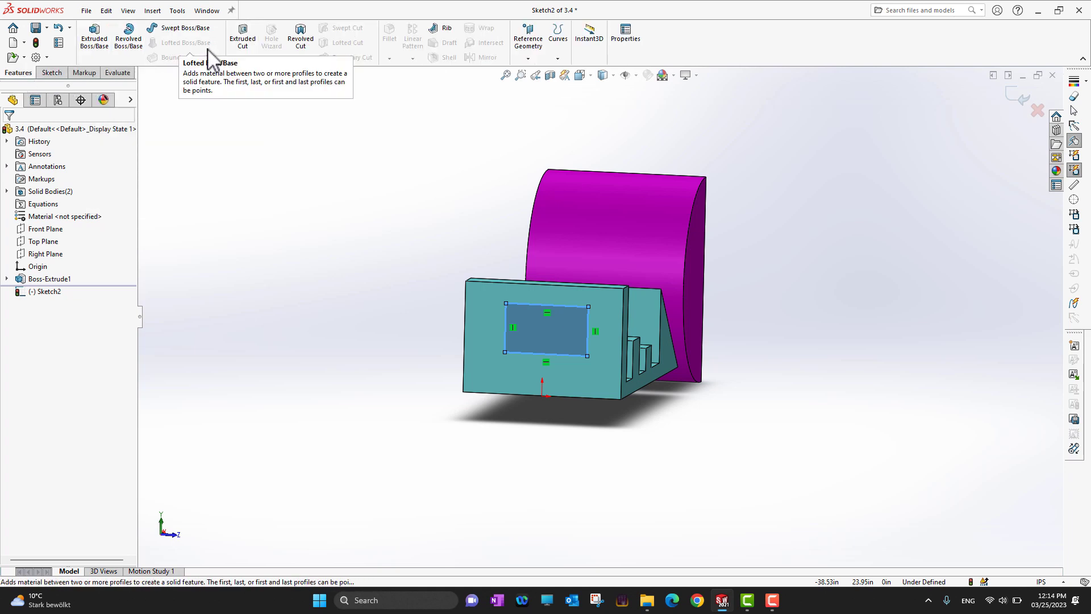
click(241, 40)
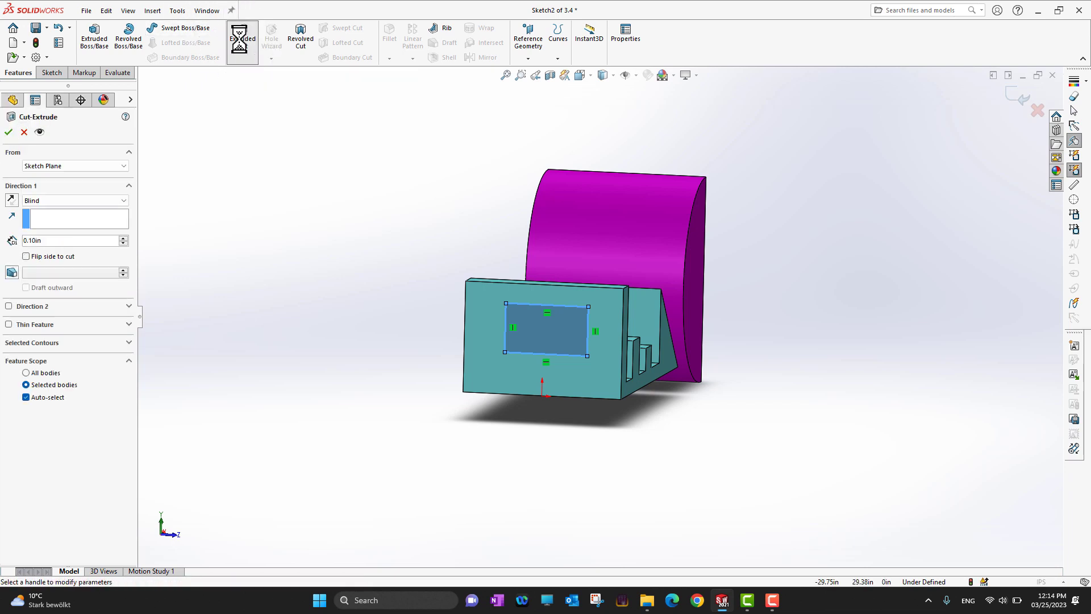
middle_drag(788, 478, 680, 455)
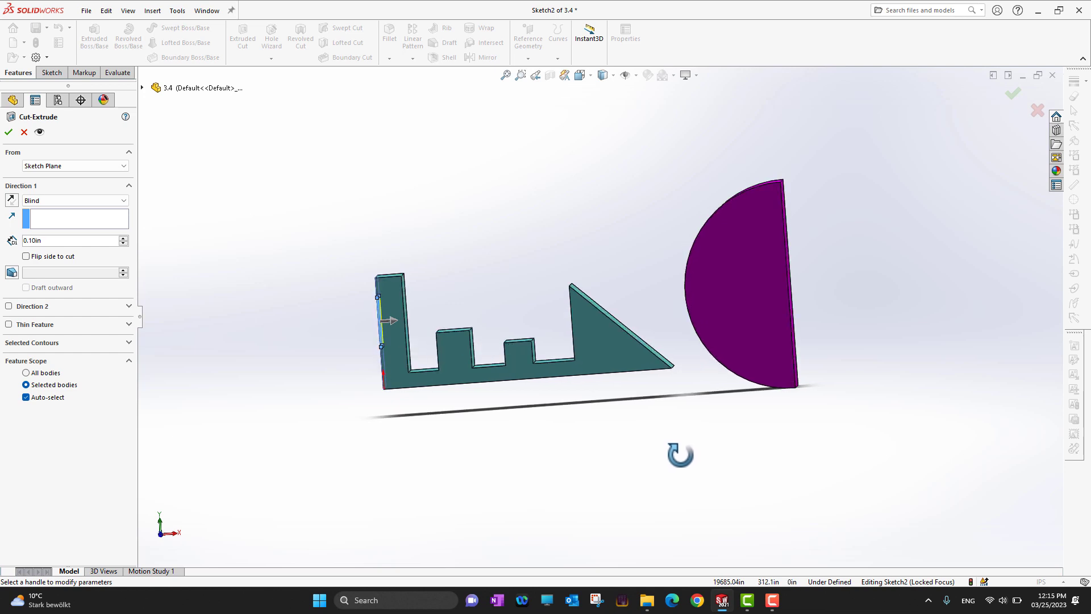
click(394, 320)
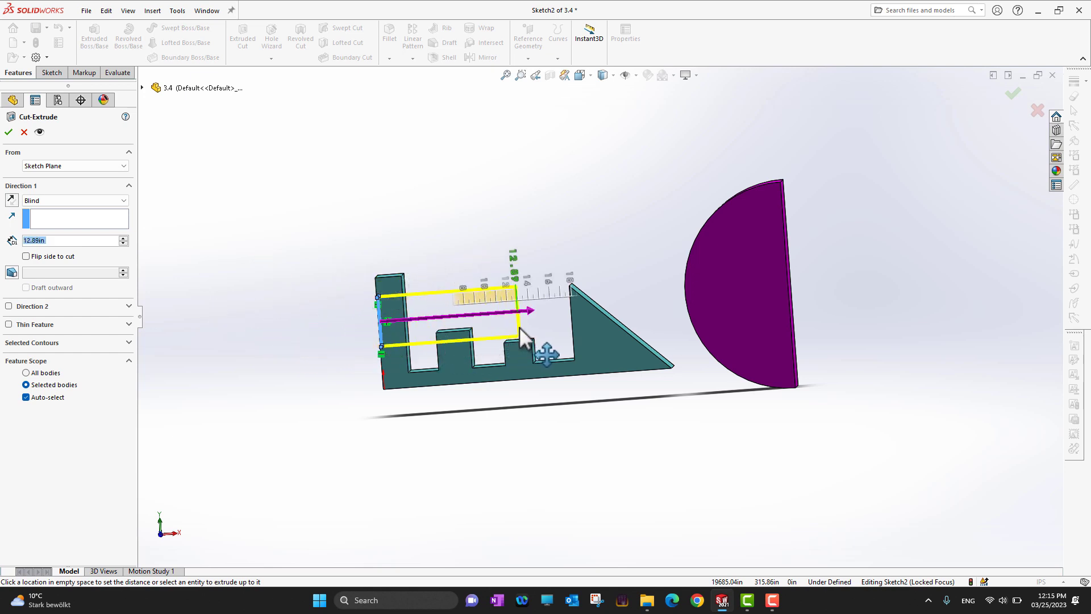
click(519, 327)
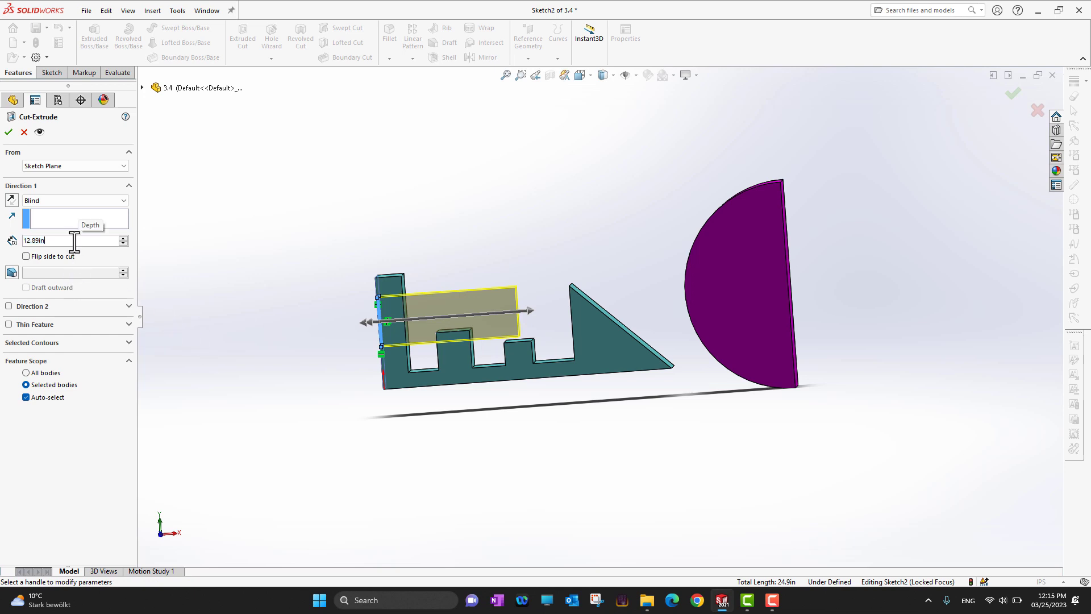
Step: Set the blind cut's depth to 16.20 in and apply it
text(1)
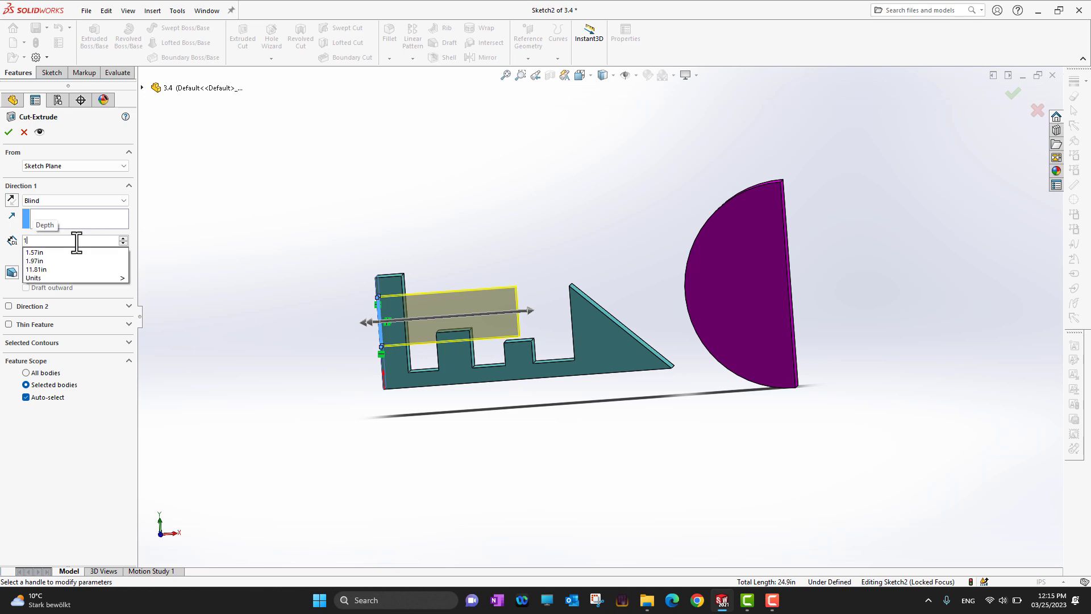
text(5)
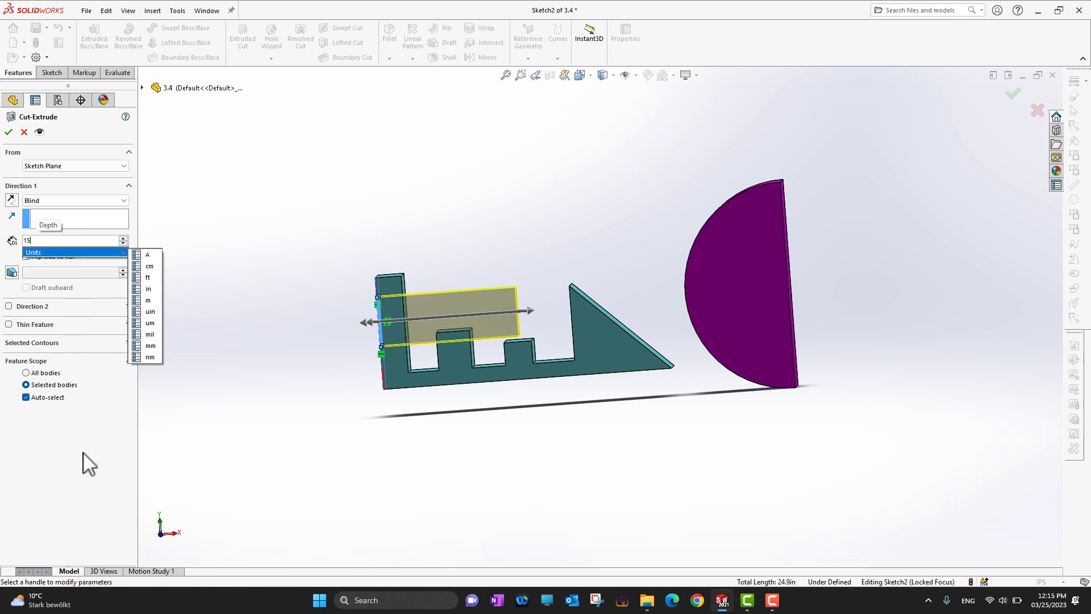
click(83, 450)
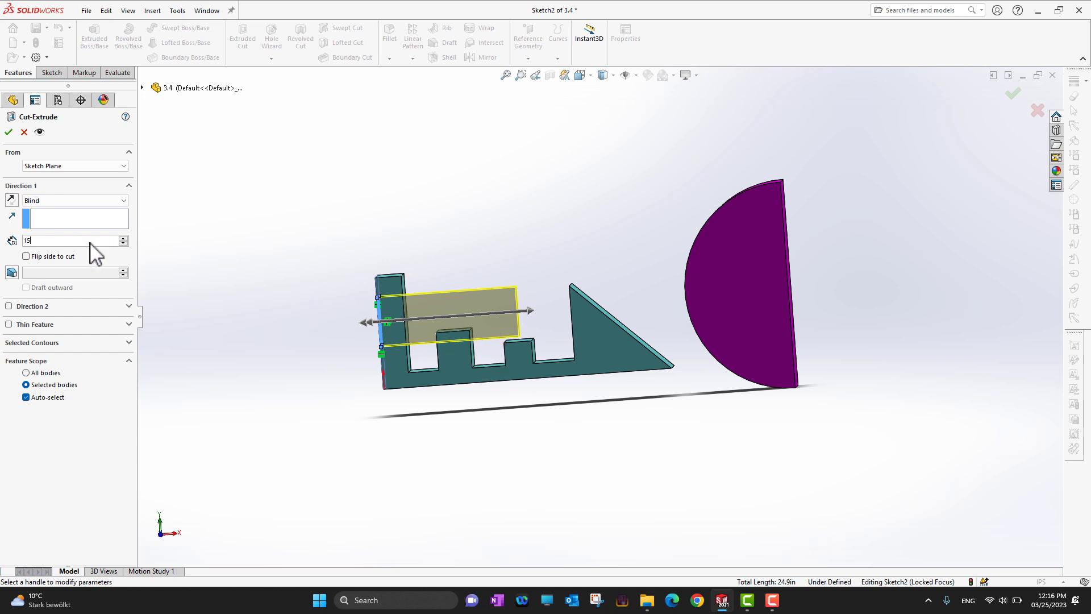
text(.5)
key(Return)
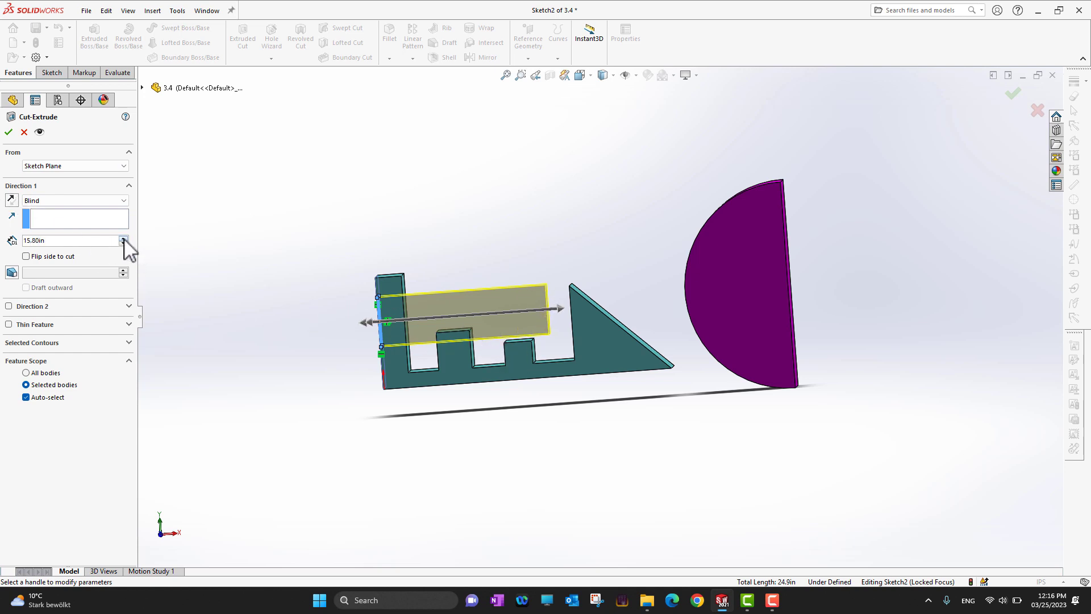
click(123, 239)
click(8, 131)
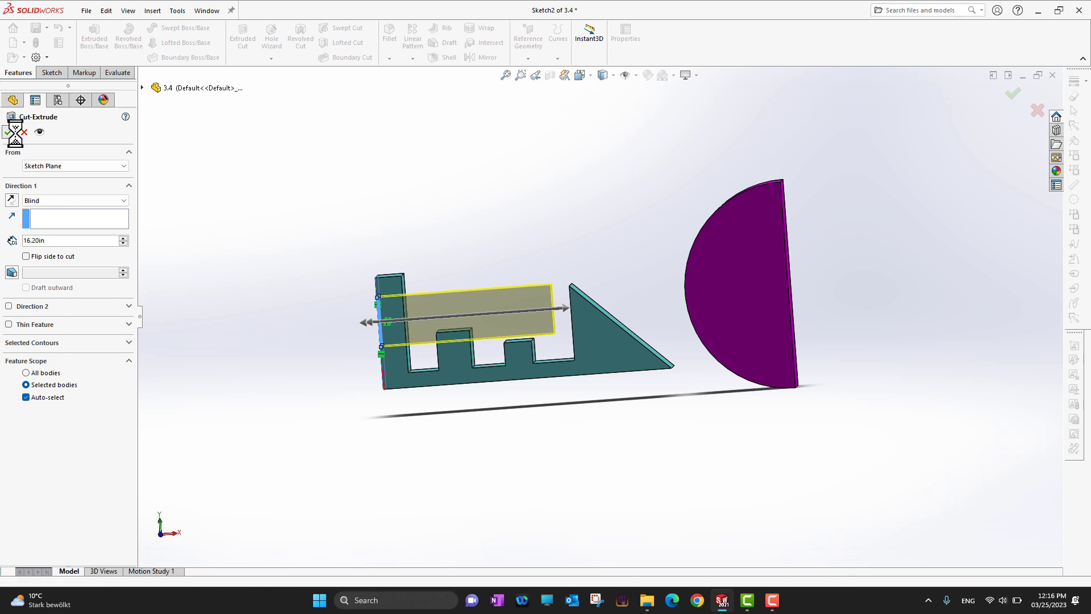
Step: Edit the rectangular cut so its Direction 1 end condition is Through All
mouse_move(445, 473)
middle_down()
mouse_move(462, 444)
mouse_move(524, 446)
mouse_move(512, 417)
mouse_move(477, 445)
mouse_move(536, 468)
mouse_move(435, 475)
middle_up()
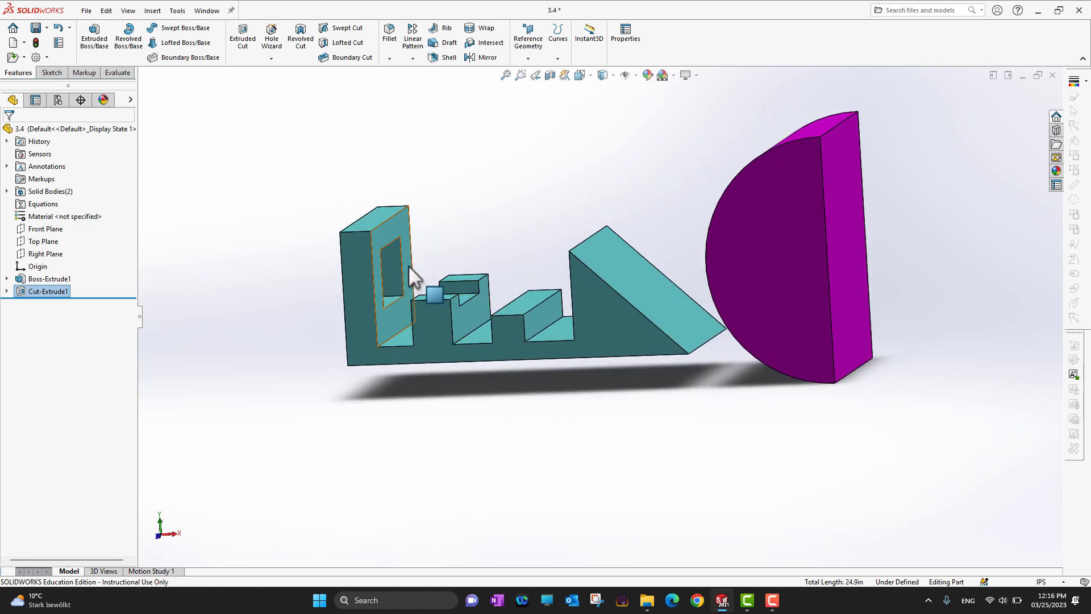
middle_drag(409, 305, 309, 343)
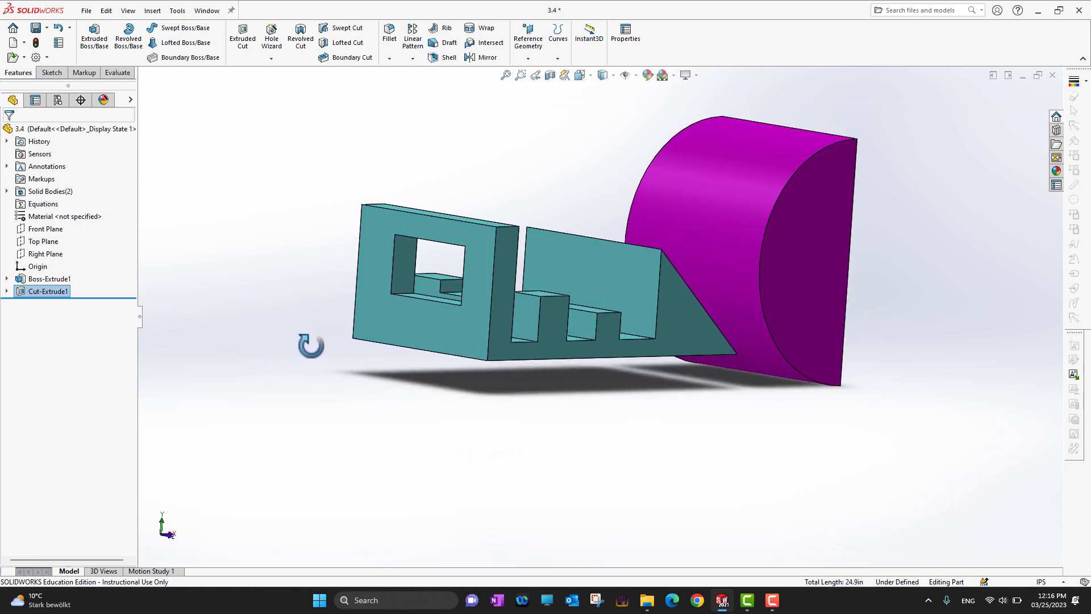
middle_drag(544, 458, 483, 288)
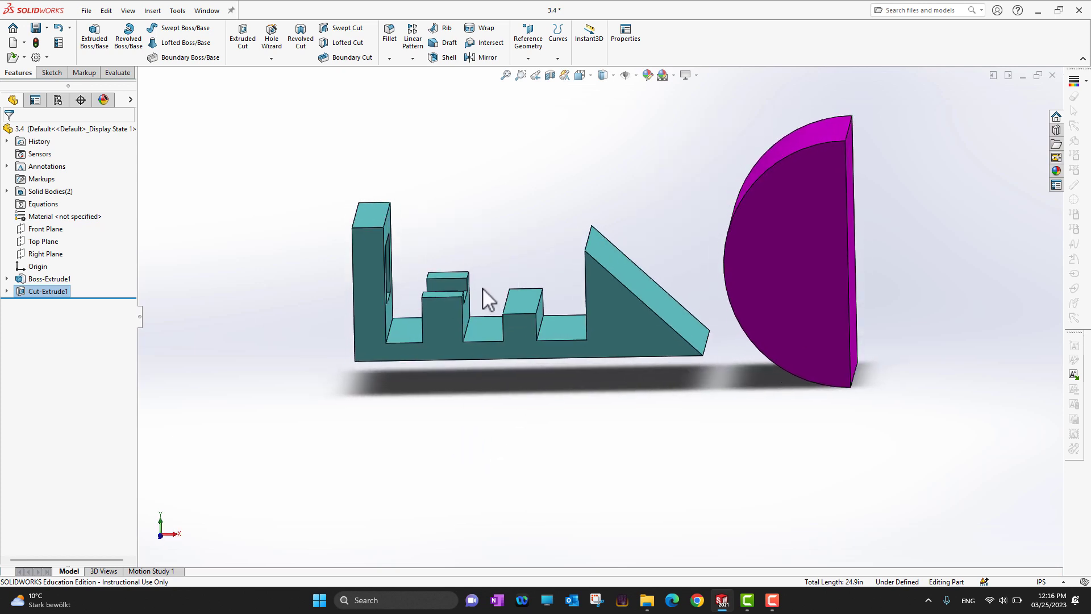
middle_drag(545, 427, 590, 409)
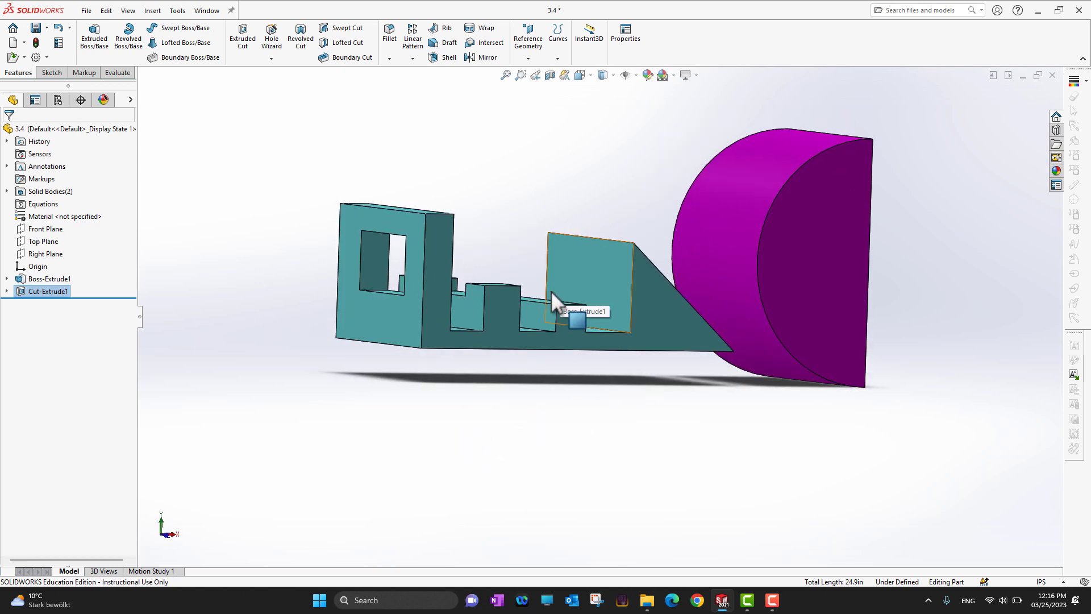
middle_drag(515, 432, 492, 426)
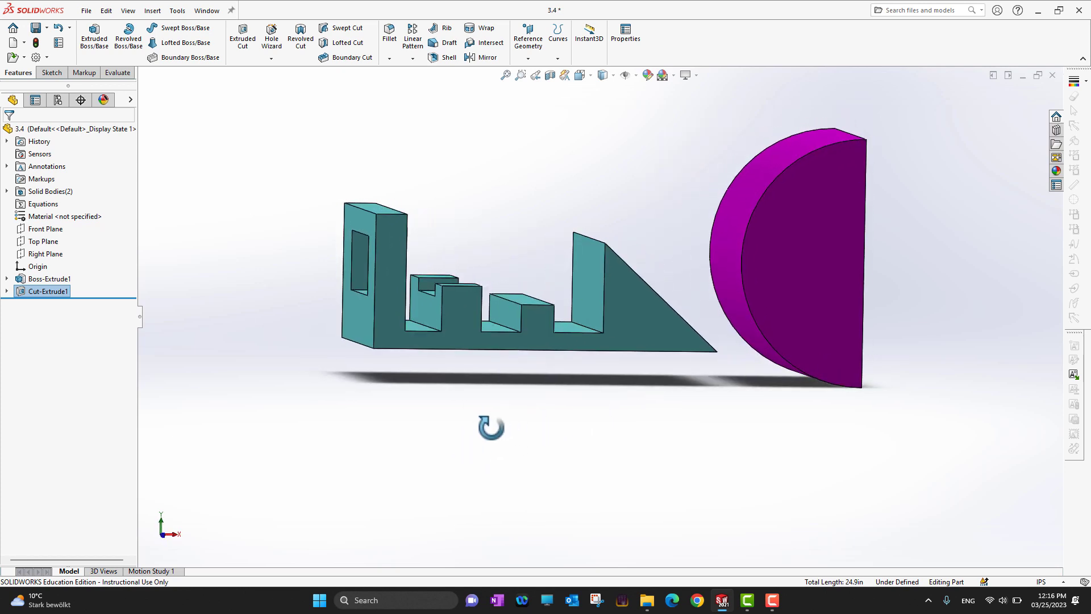
click(22, 301)
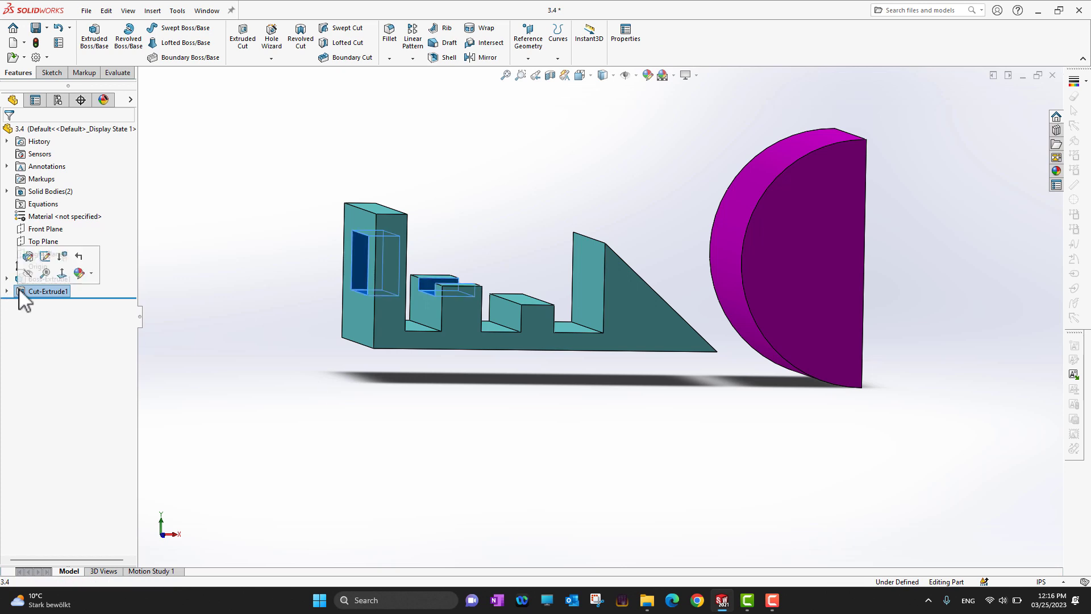
click(31, 253)
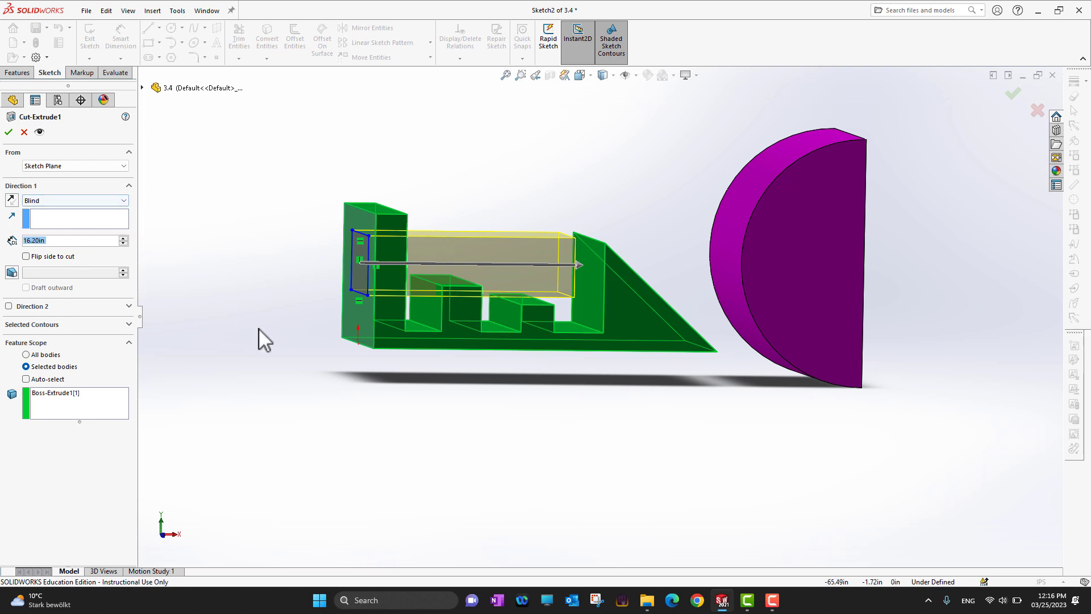
click(125, 202)
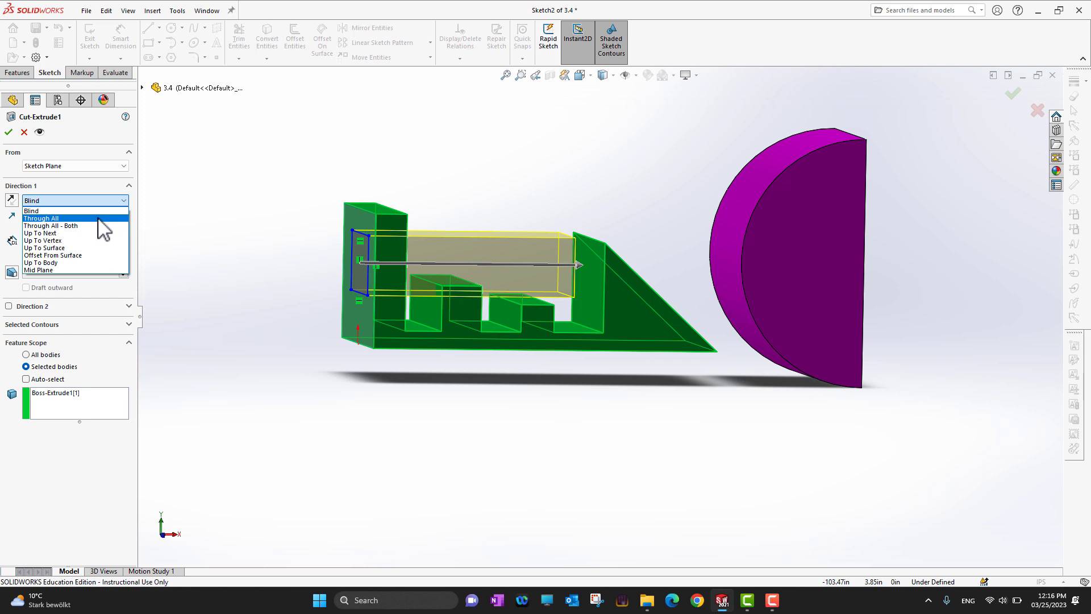
click(98, 219)
mouse_move(532, 406)
middle_down()
mouse_move(529, 433)
mouse_move(491, 415)
mouse_move(519, 421)
mouse_move(538, 409)
middle_up()
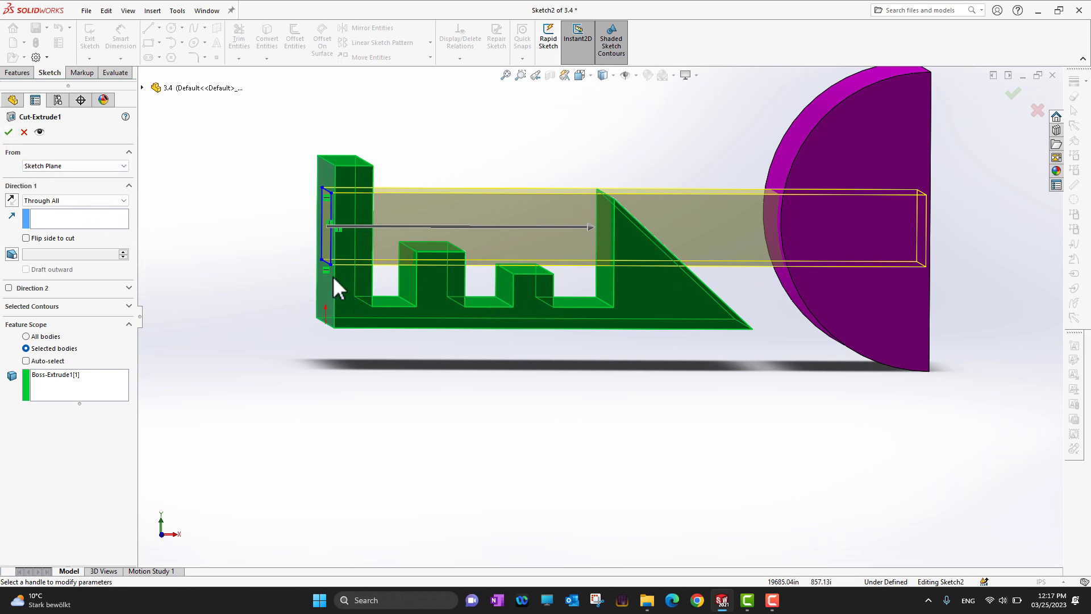
click(8, 132)
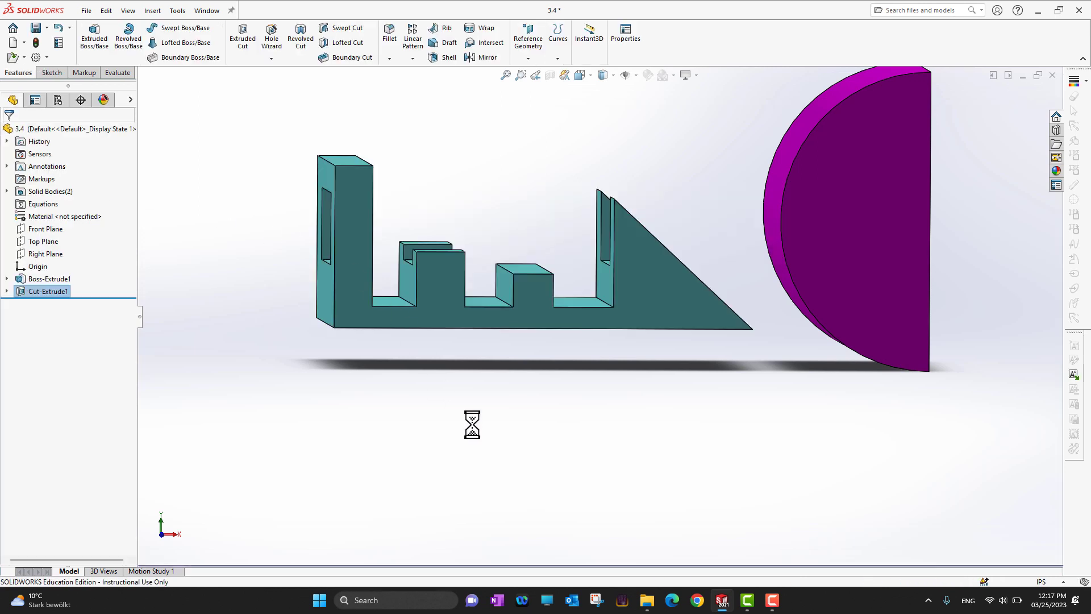
Step: Edit the Through All rectangular cut so its feature scope covers all bodies, including the half-disc, and apply it
middle_drag(470, 421, 533, 453)
scroll(532, 451, up, 1)
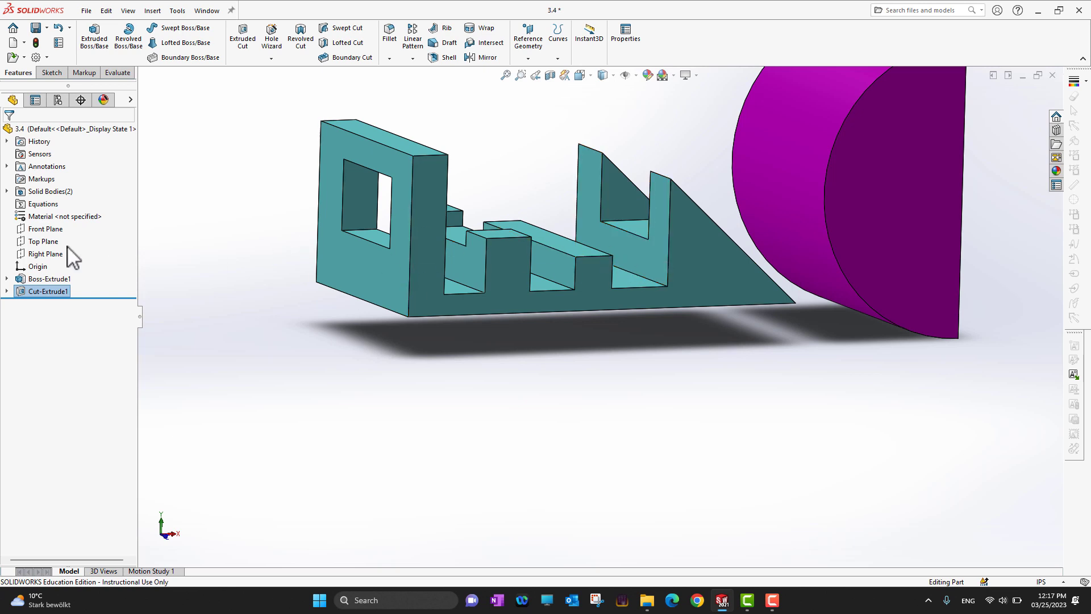
click(21, 294)
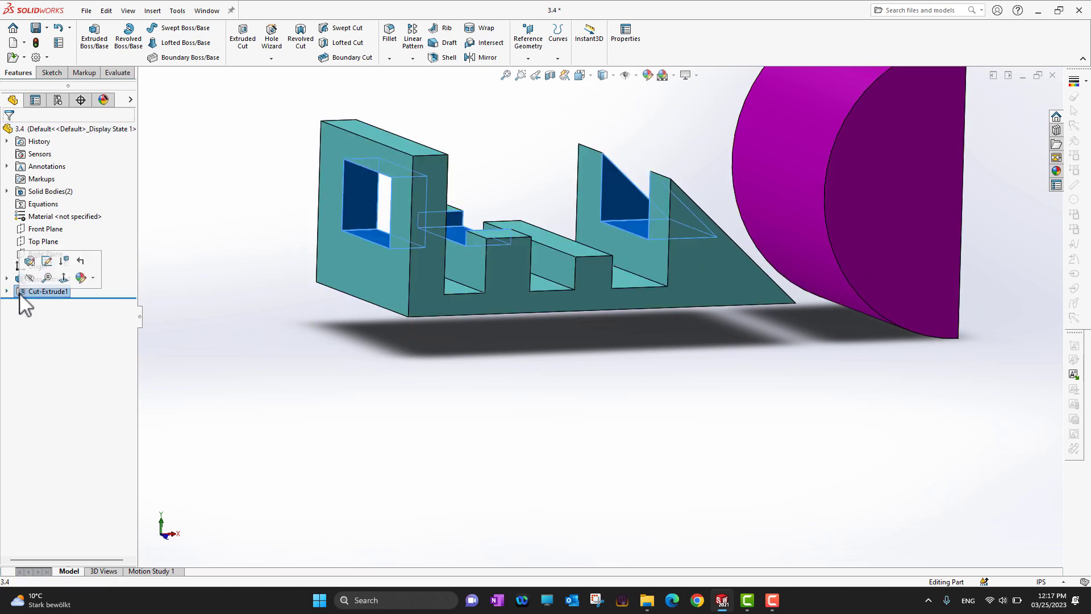
click(29, 262)
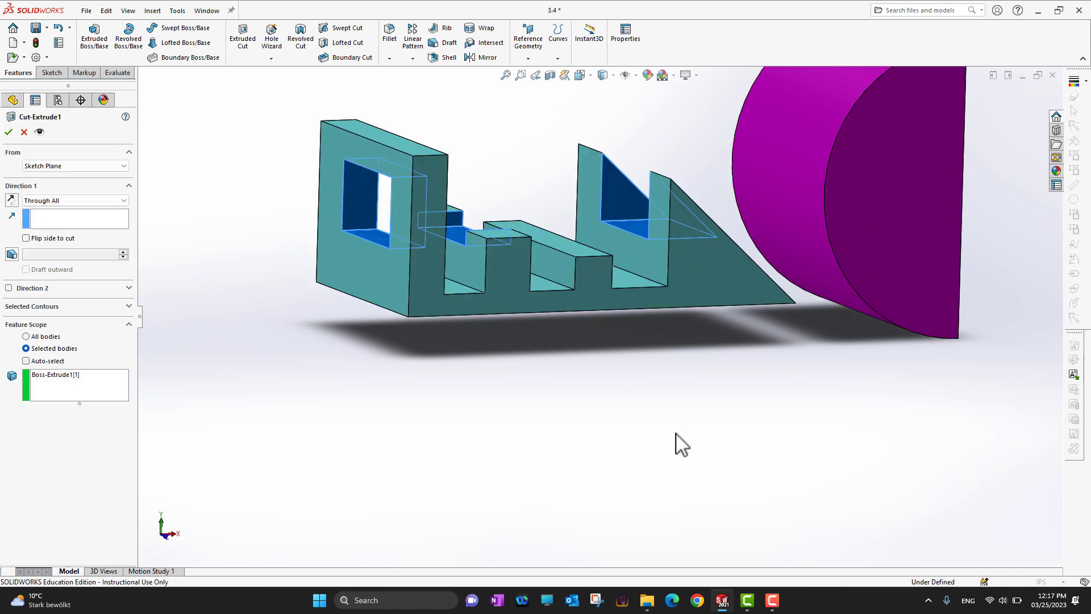
middle_drag(699, 495, 709, 441)
key(f)
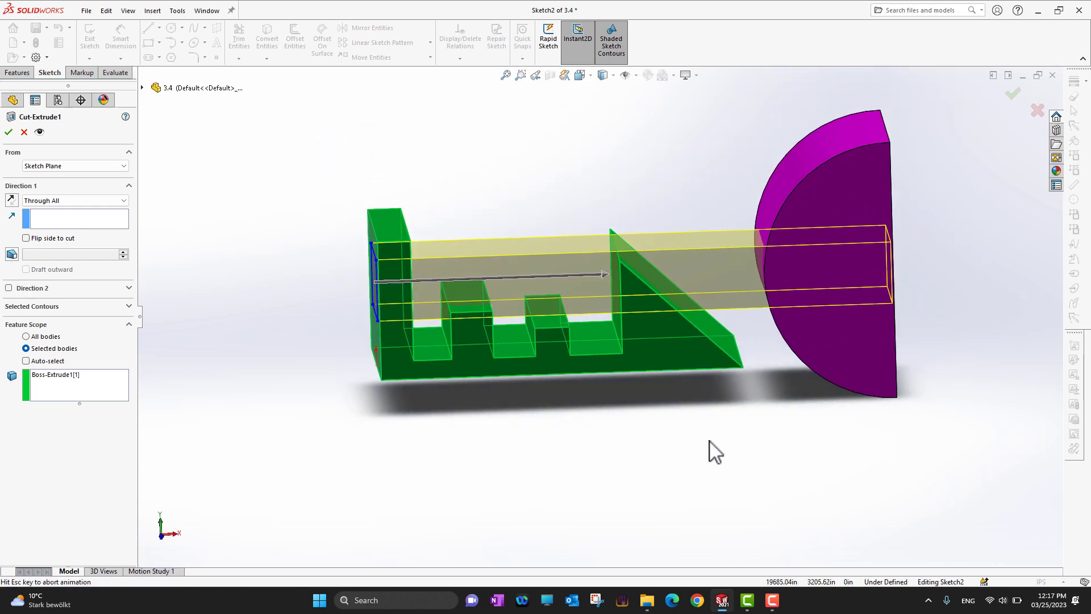
middle_drag(692, 491, 709, 453)
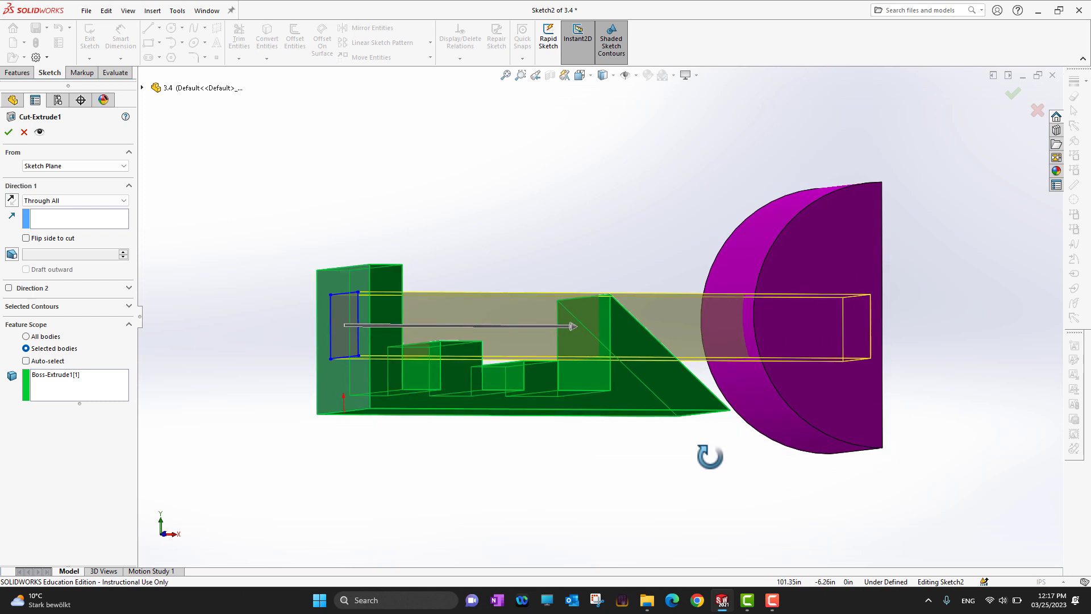
click(41, 337)
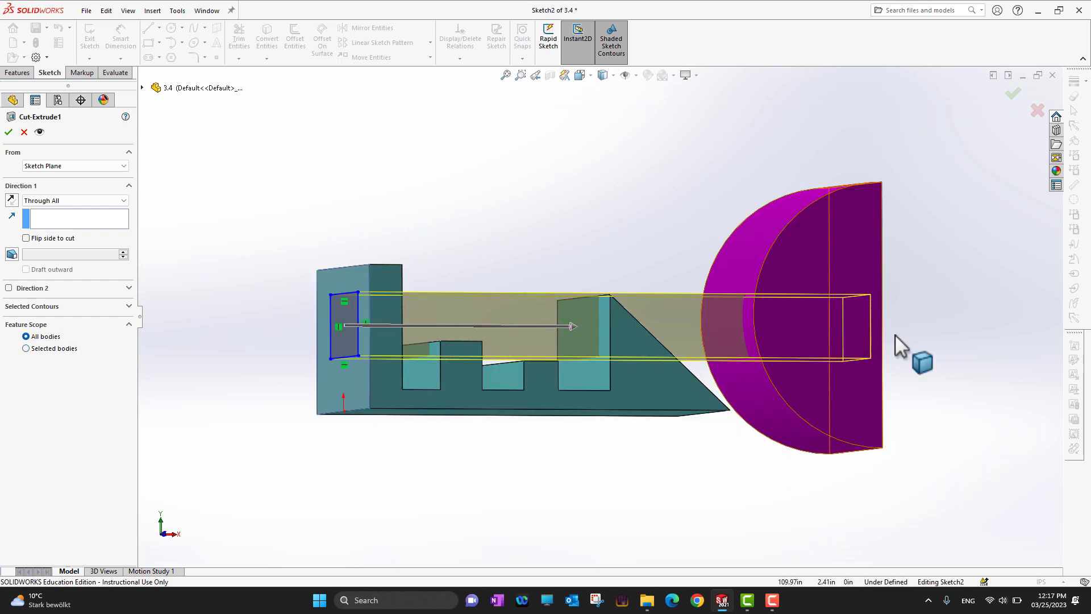
click(8, 132)
middle_drag(731, 505, 706, 485)
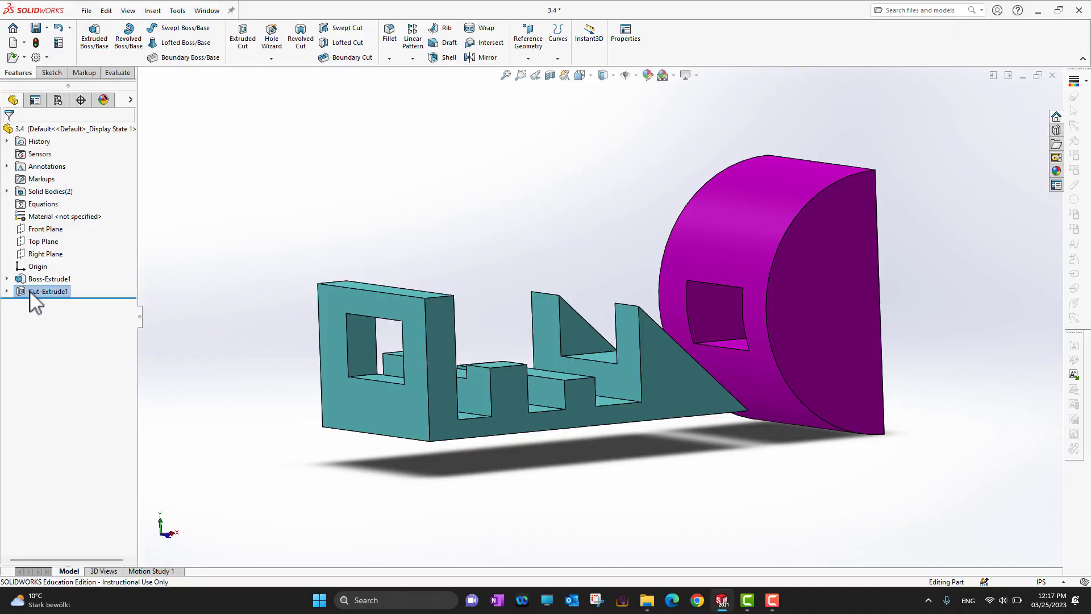
Step: Reopen the rectangular cut for editing and set its Direction 1 end condition to Up To Next
click(34, 292)
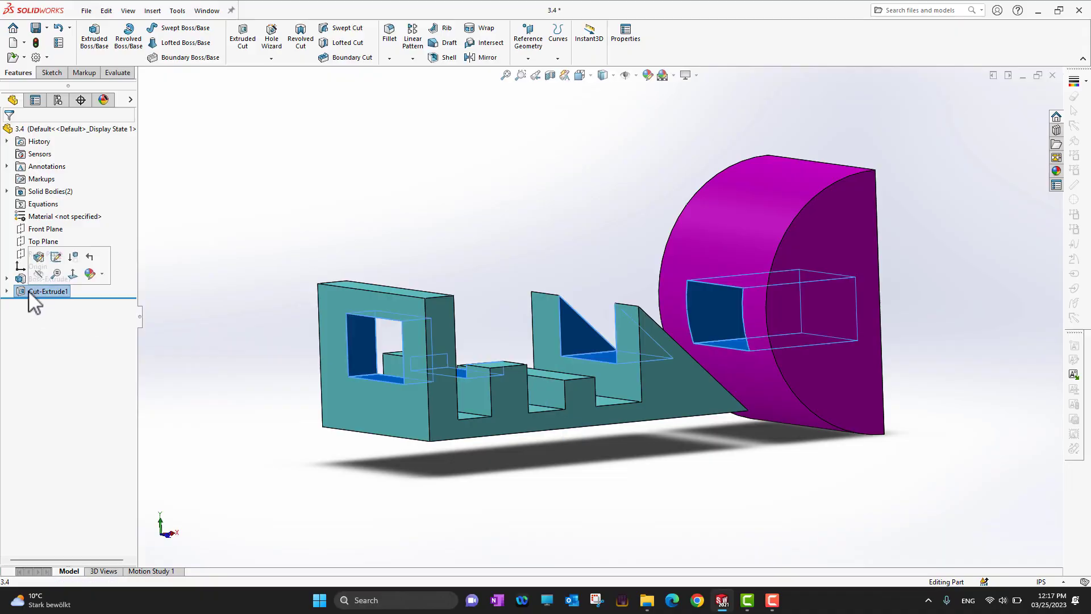
click(33, 253)
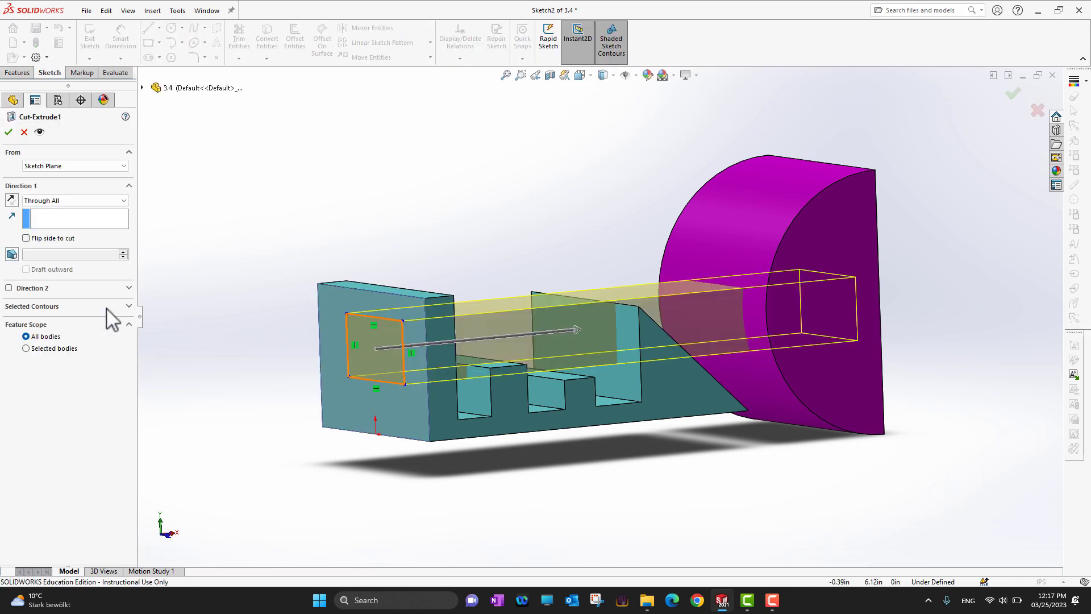
click(121, 202)
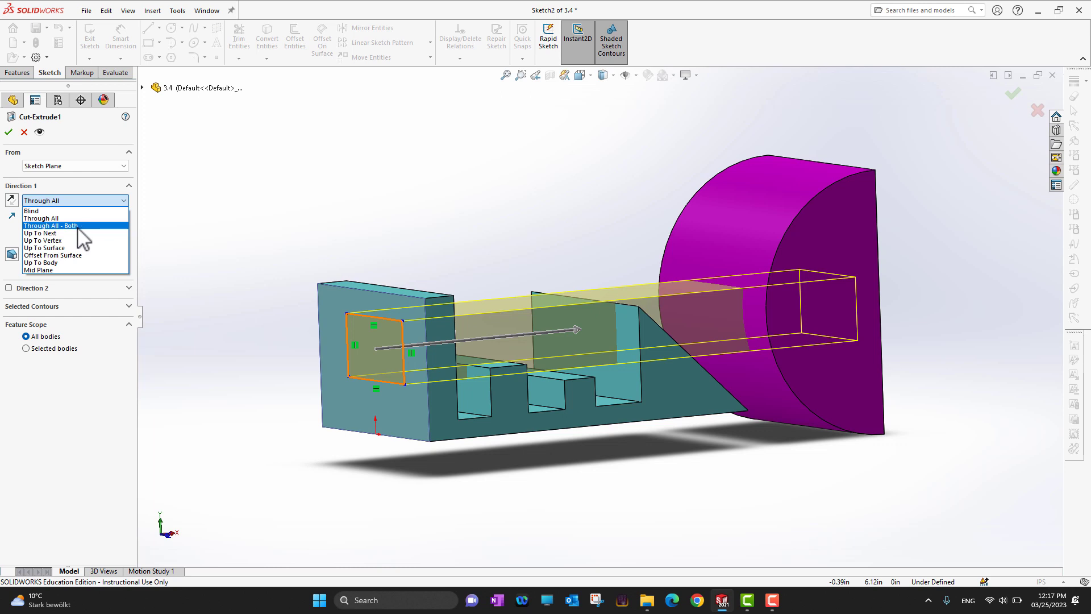
click(56, 234)
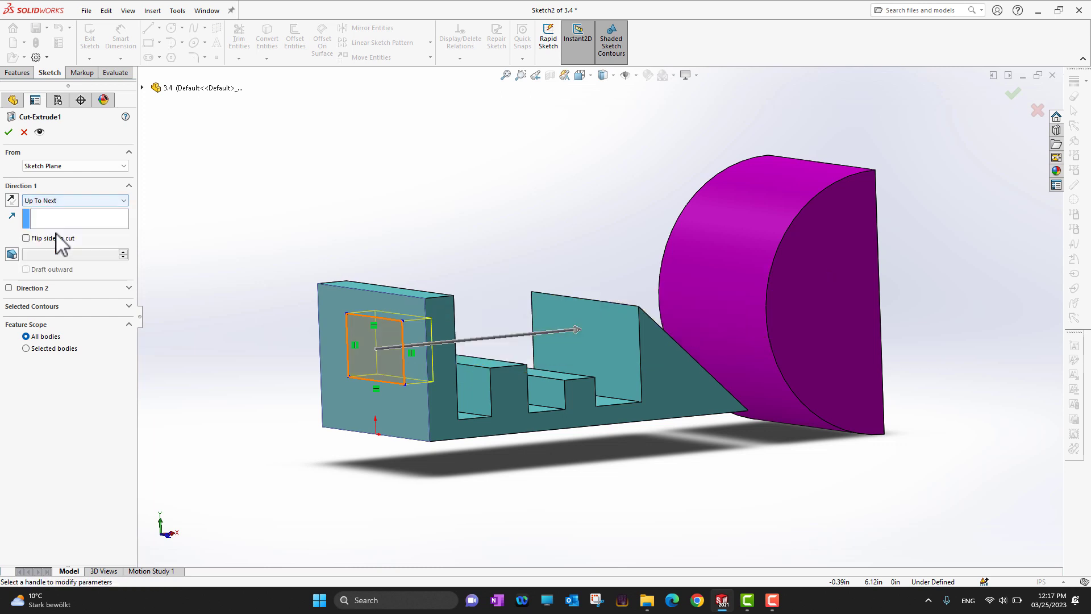
mouse_move(650, 516)
middle_down()
mouse_move(618, 461)
mouse_move(643, 524)
middle_up()
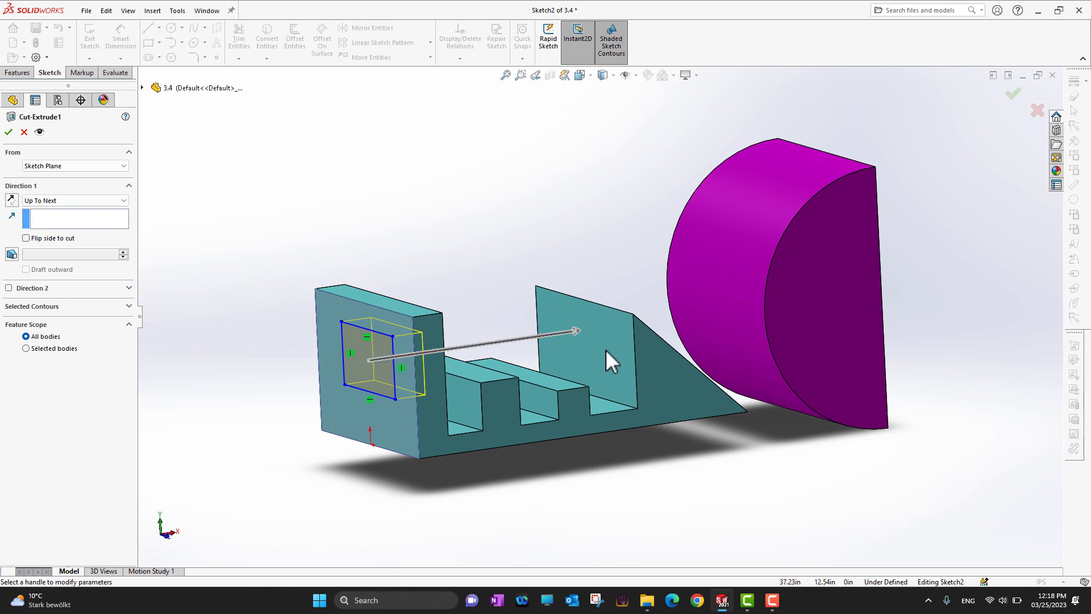
Step: Change the cut's end condition to Up To Vertex, ending at the taller middle block's vertical edge facing the wedge, and apply it
click(123, 200)
click(89, 252)
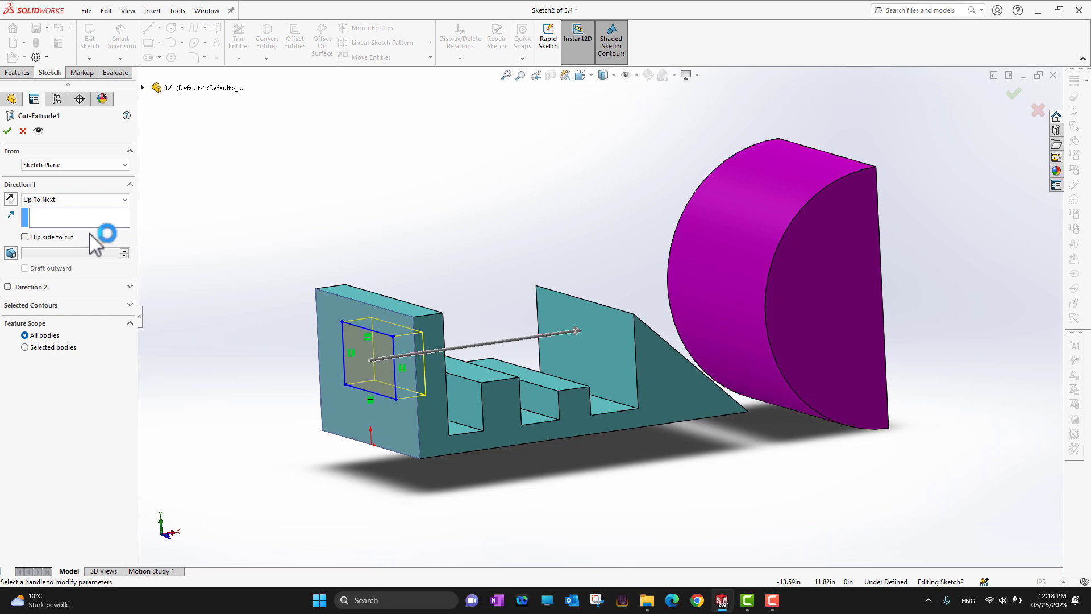
click(124, 200)
click(85, 239)
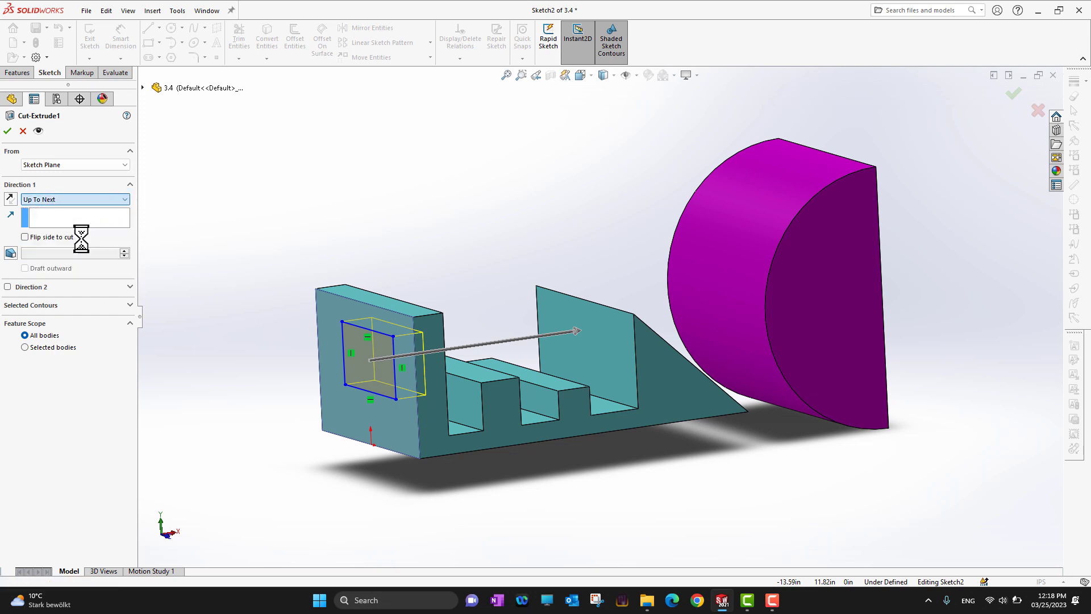
middle_drag(617, 495, 566, 498)
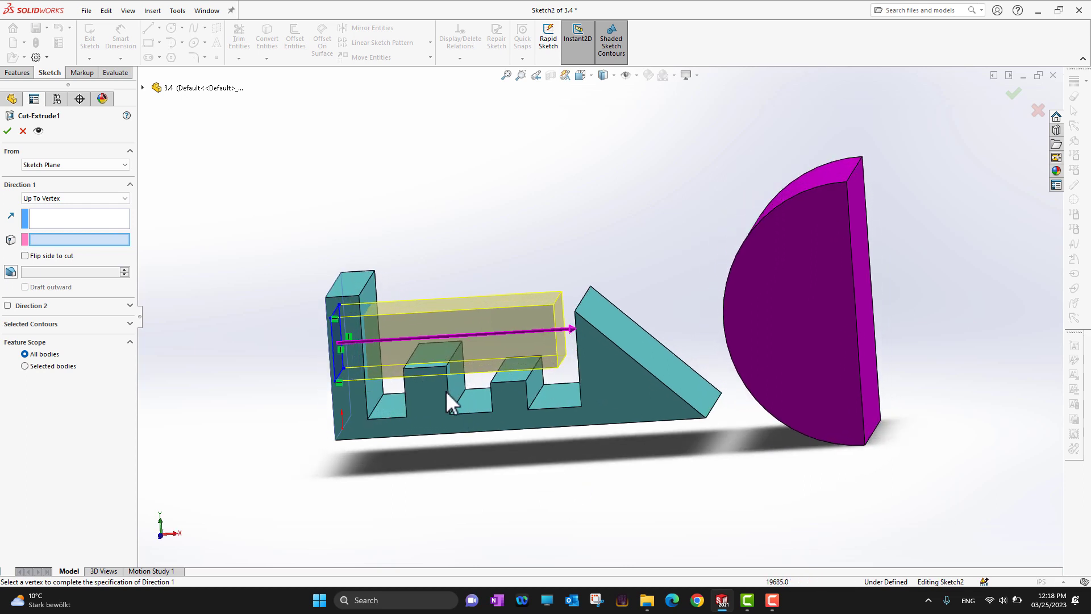
click(447, 390)
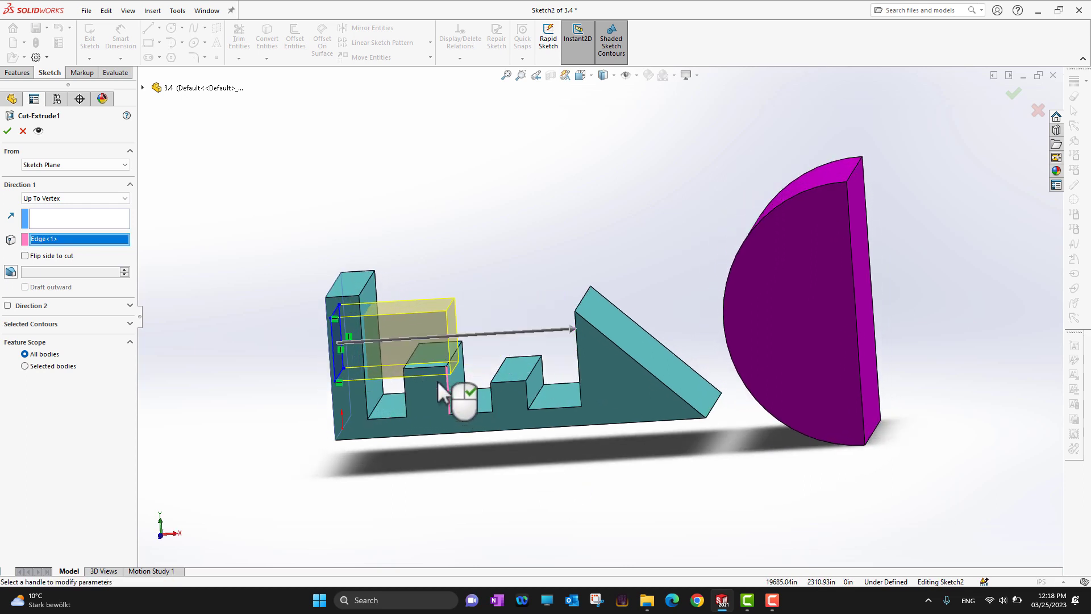
click(8, 132)
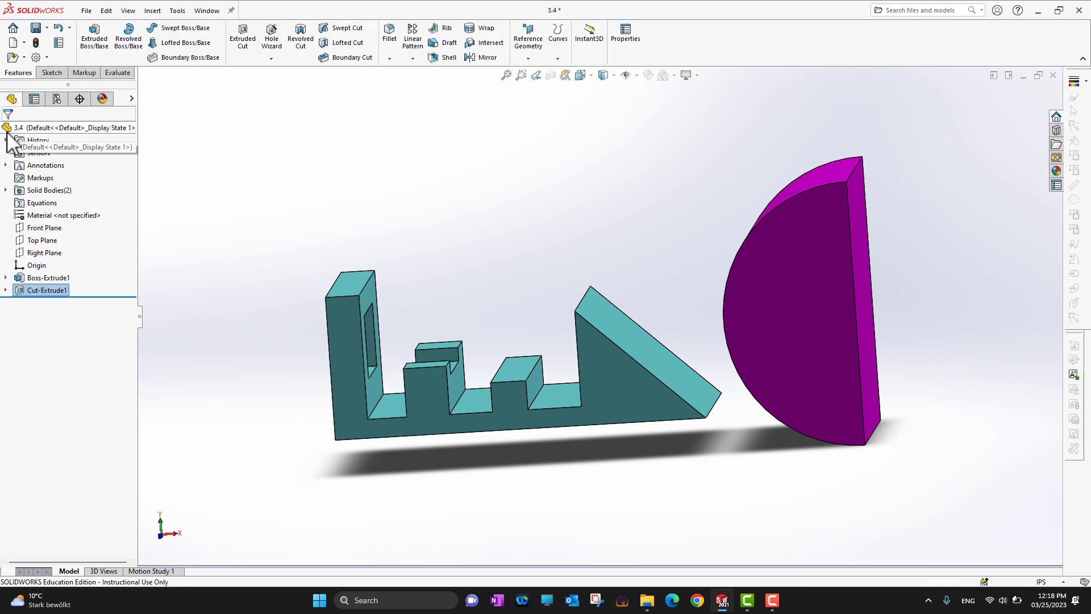
Step: Edit the rectangular cut to end Up To Surface at the wedge's sloped face, and apply it
click(25, 289)
click(25, 262)
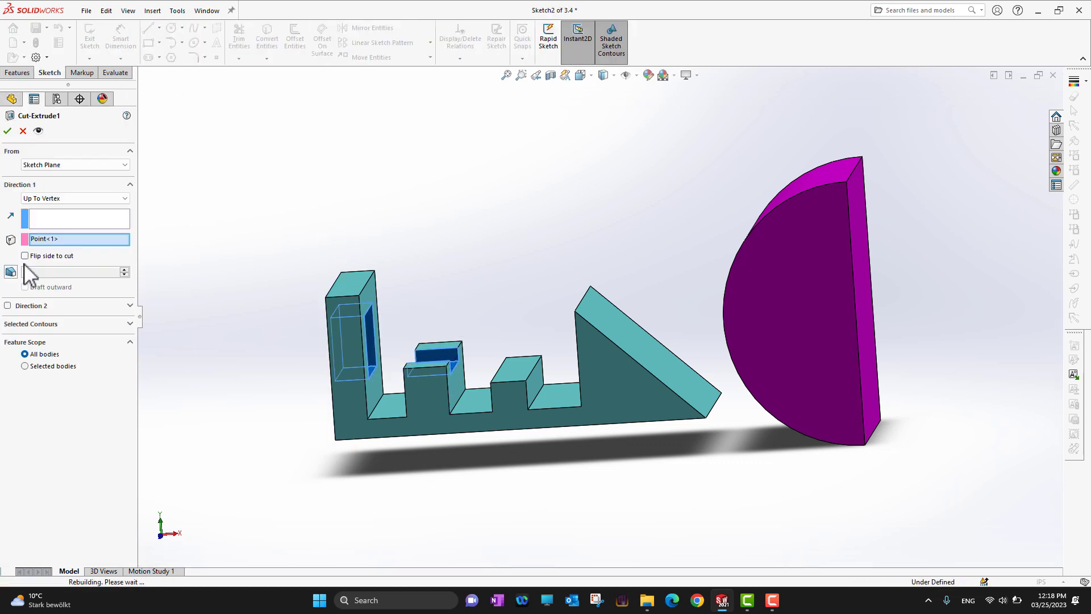
middle_drag(520, 485, 529, 449)
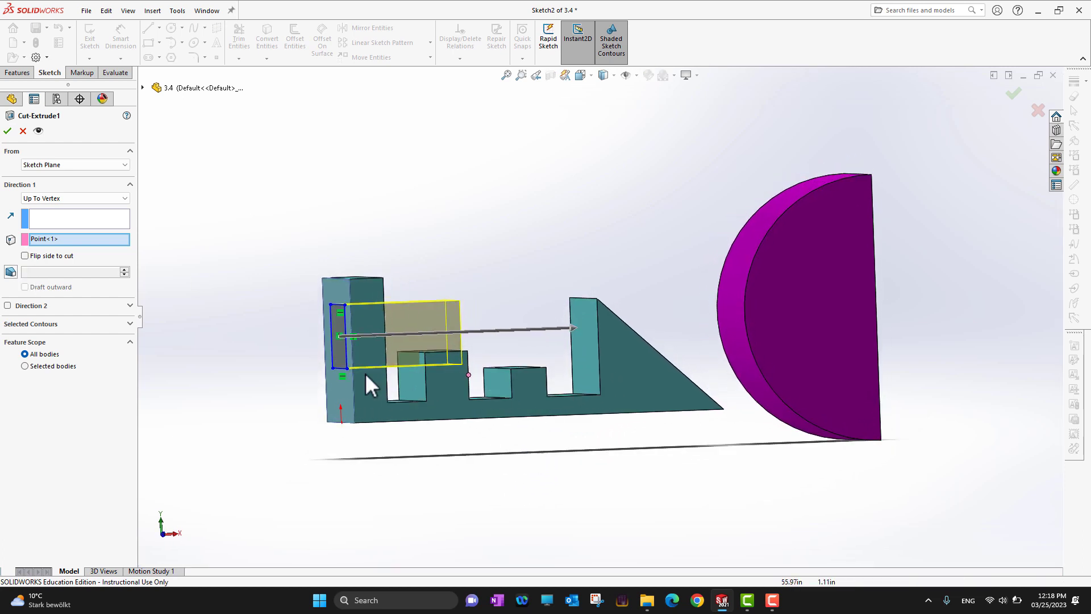
click(117, 198)
click(91, 246)
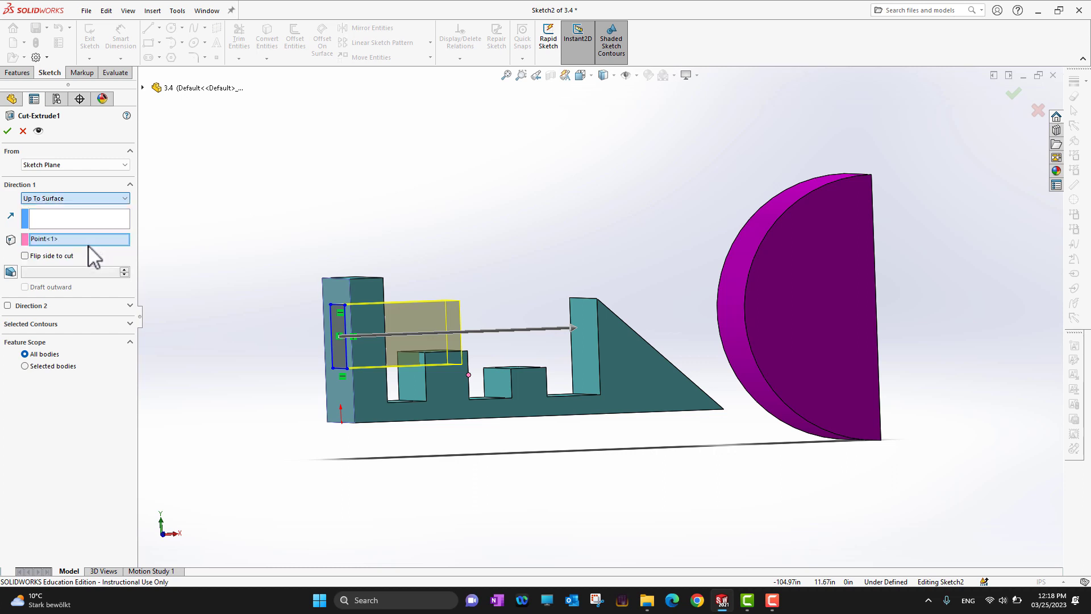
middle_drag(599, 506, 560, 580)
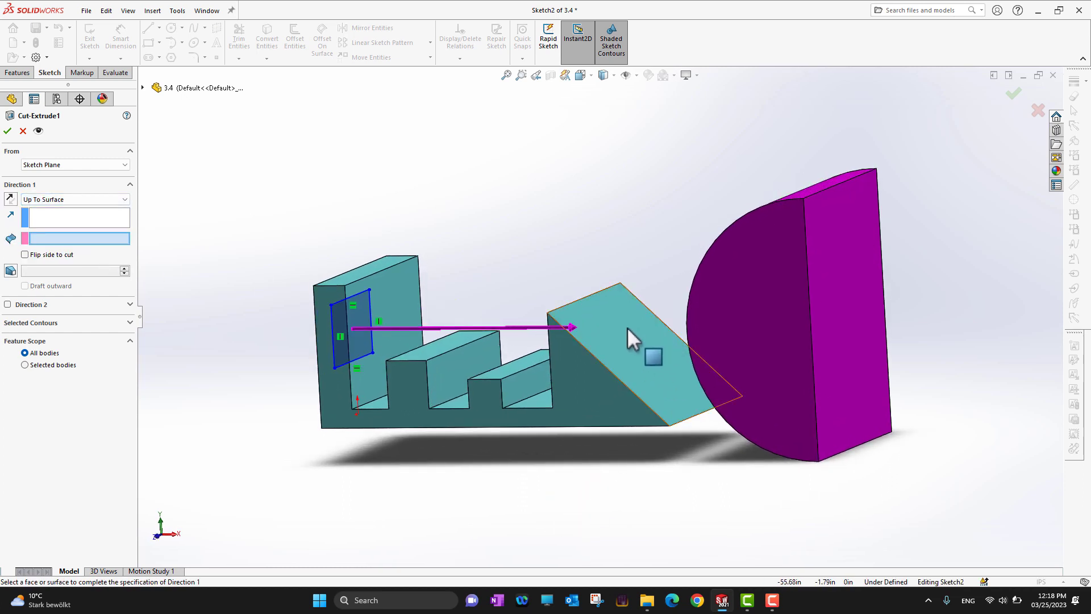
click(613, 331)
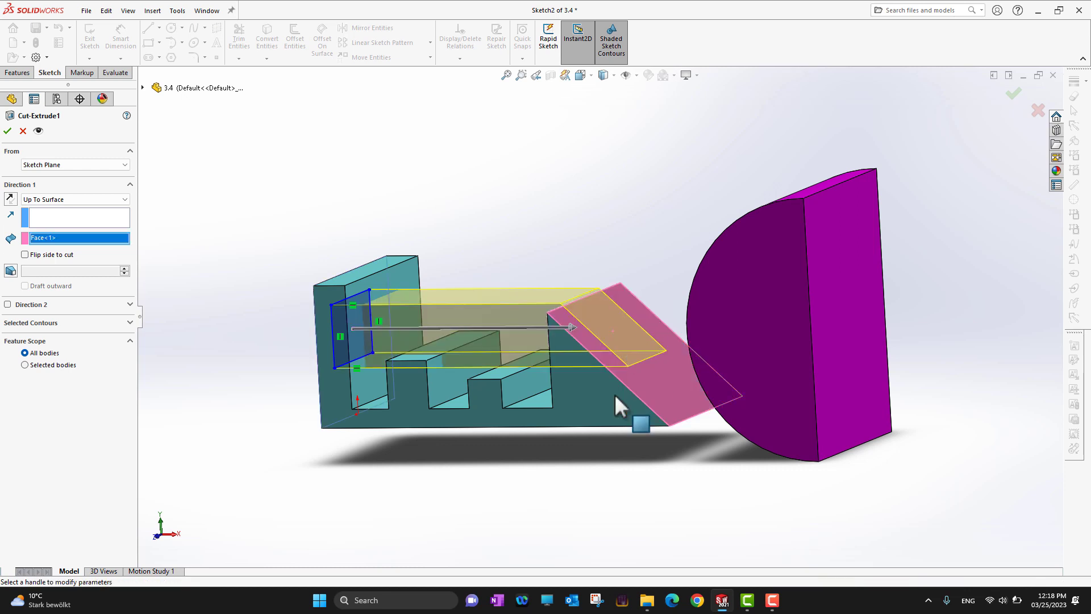
middle_drag(527, 481, 546, 460)
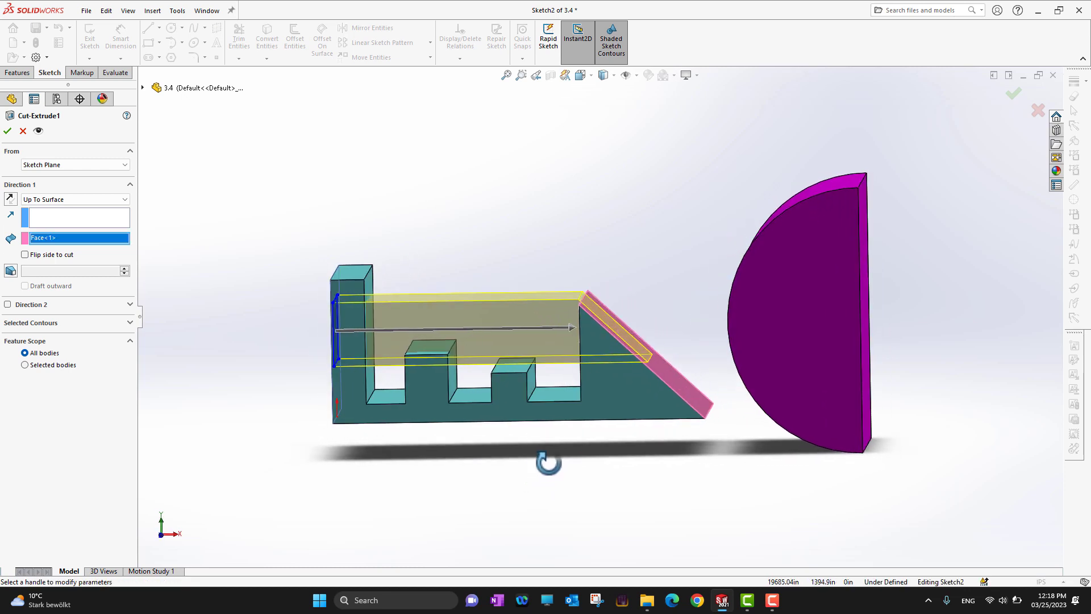
click(8, 131)
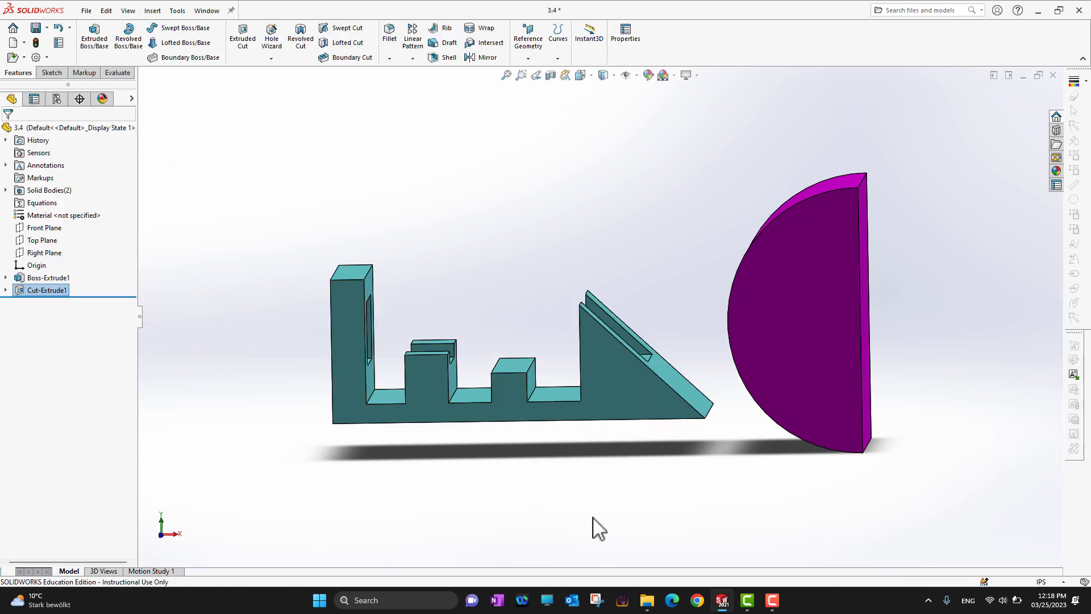
middle_drag(592, 518, 614, 569)
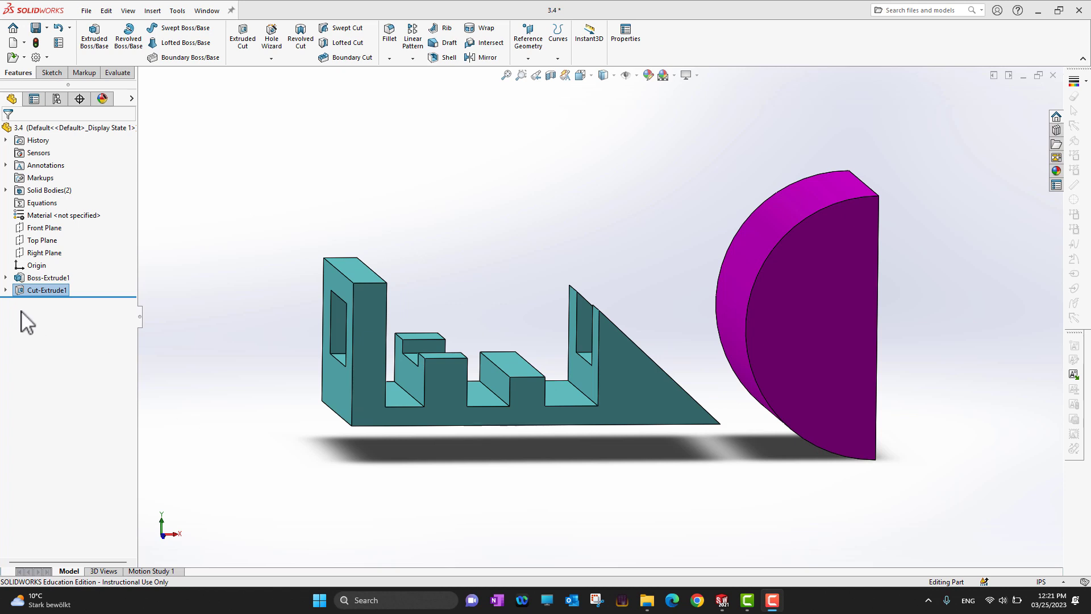
Step: Reopen the rectangular cut for editing and try the Up To Body end condition for Direction 1
click(25, 290)
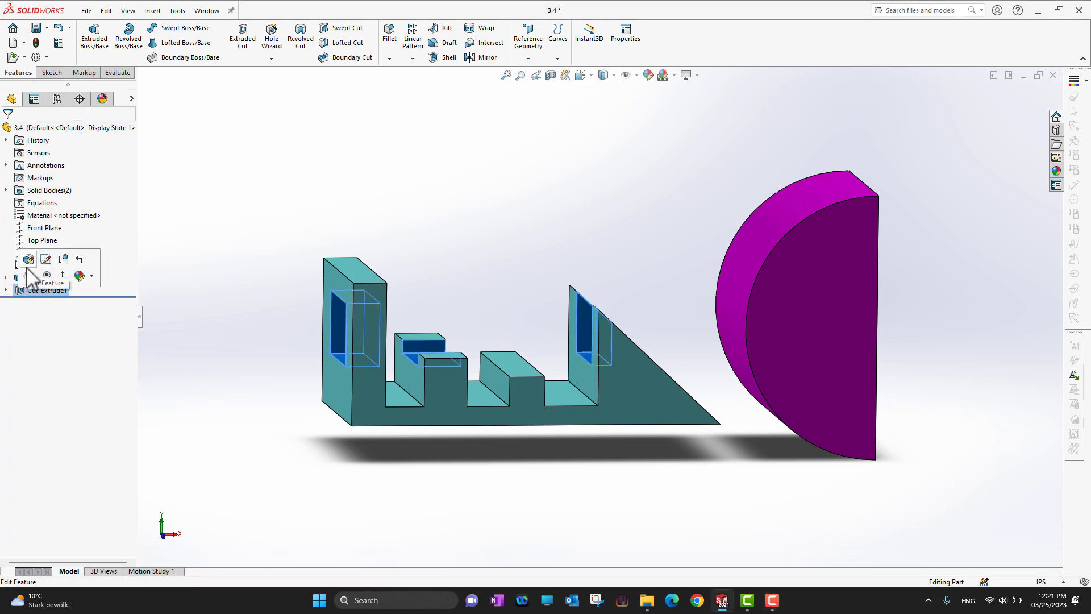
click(28, 265)
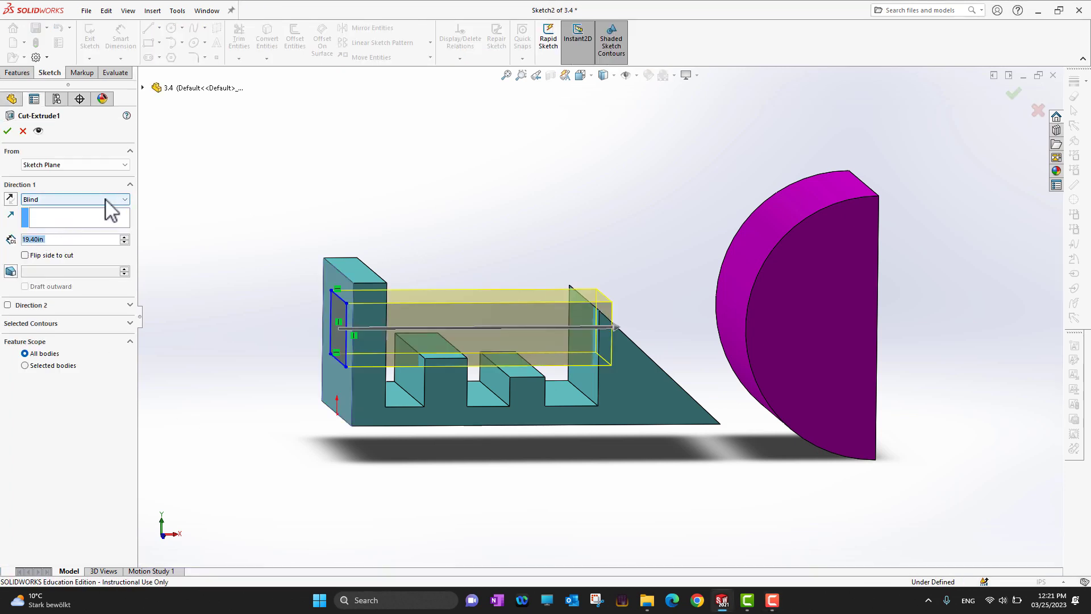
click(105, 199)
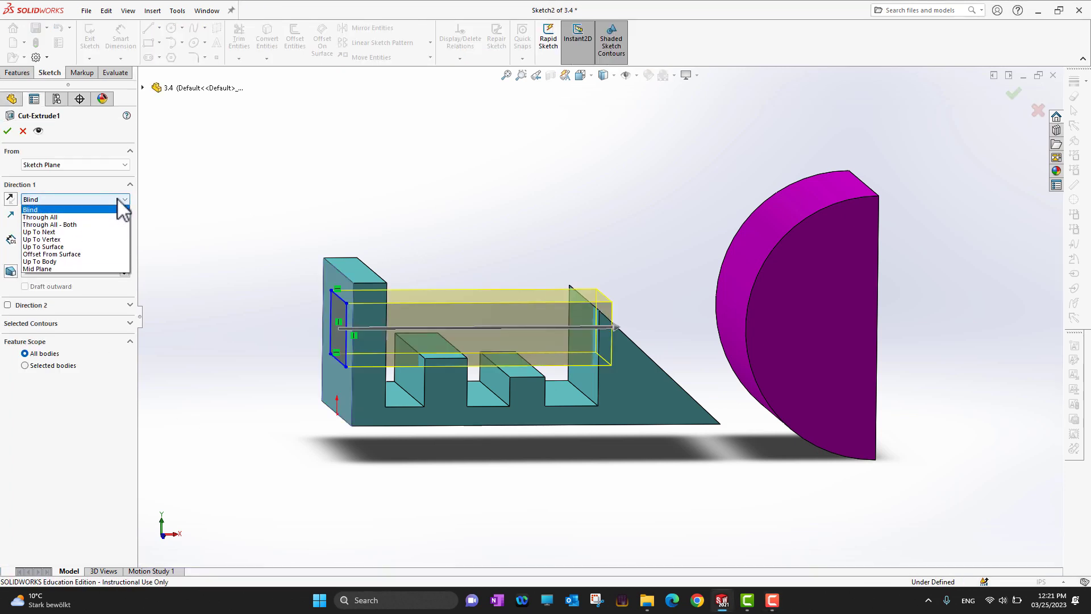
click(94, 262)
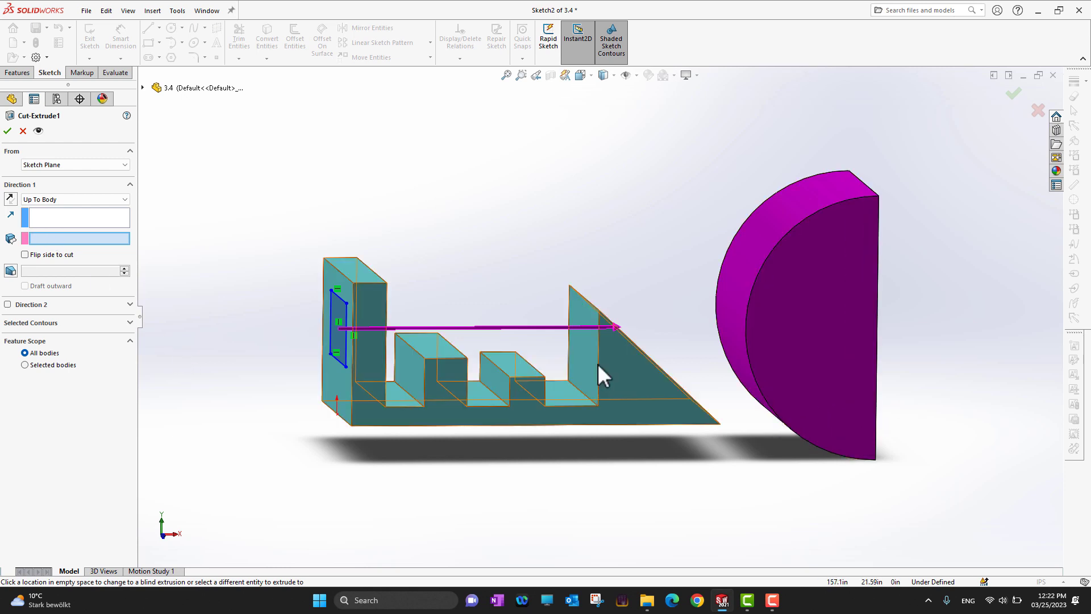
Step: Try a Mid Plane end condition for the rectangular cut with a total depth of 18.88 in, and close the edit
click(104, 200)
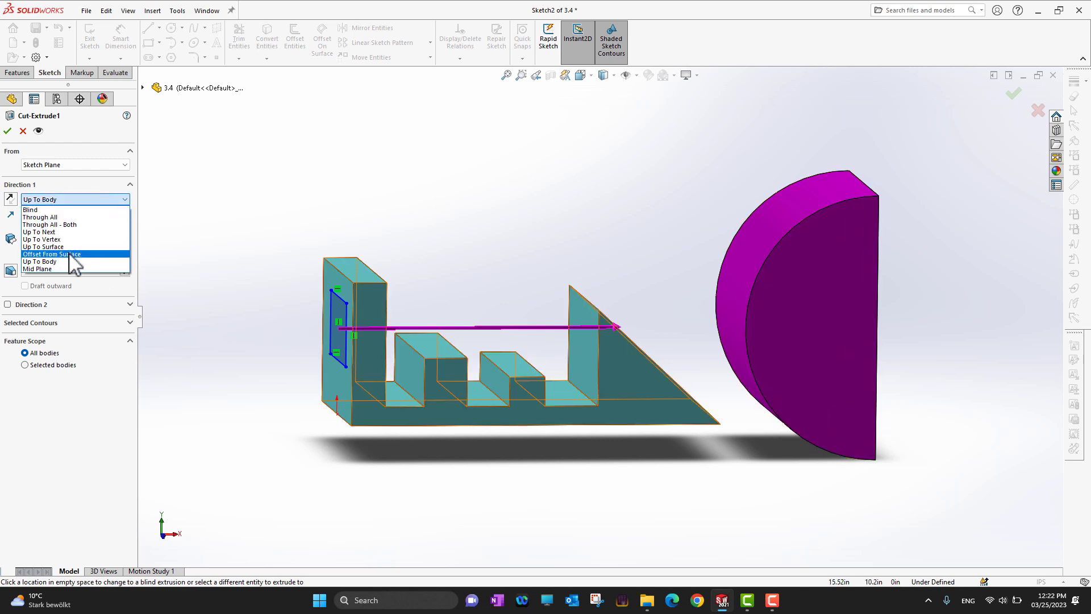
click(66, 270)
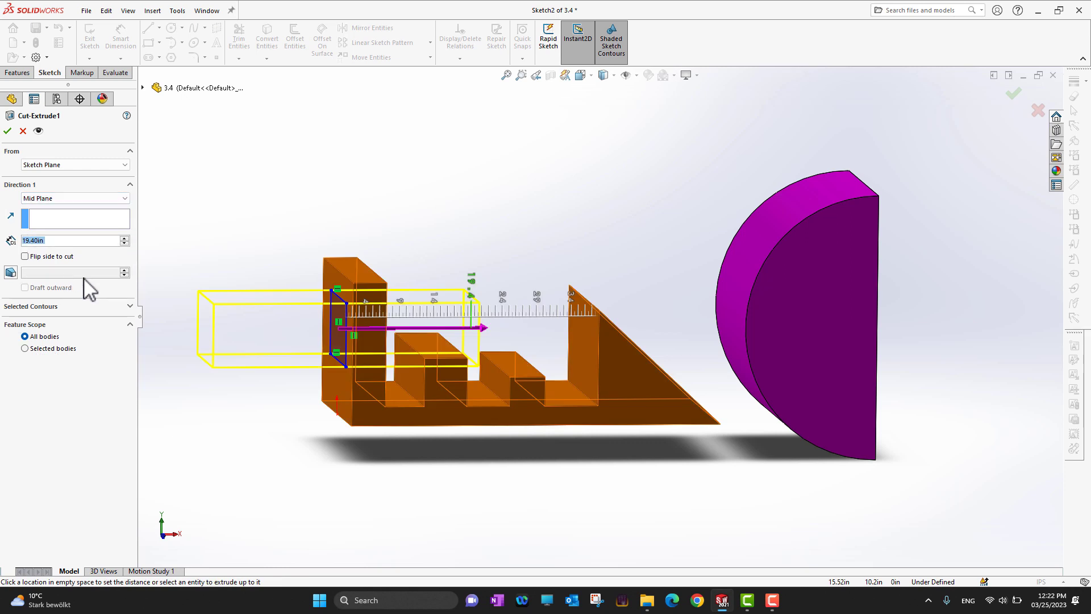
middle_drag(341, 509, 405, 489)
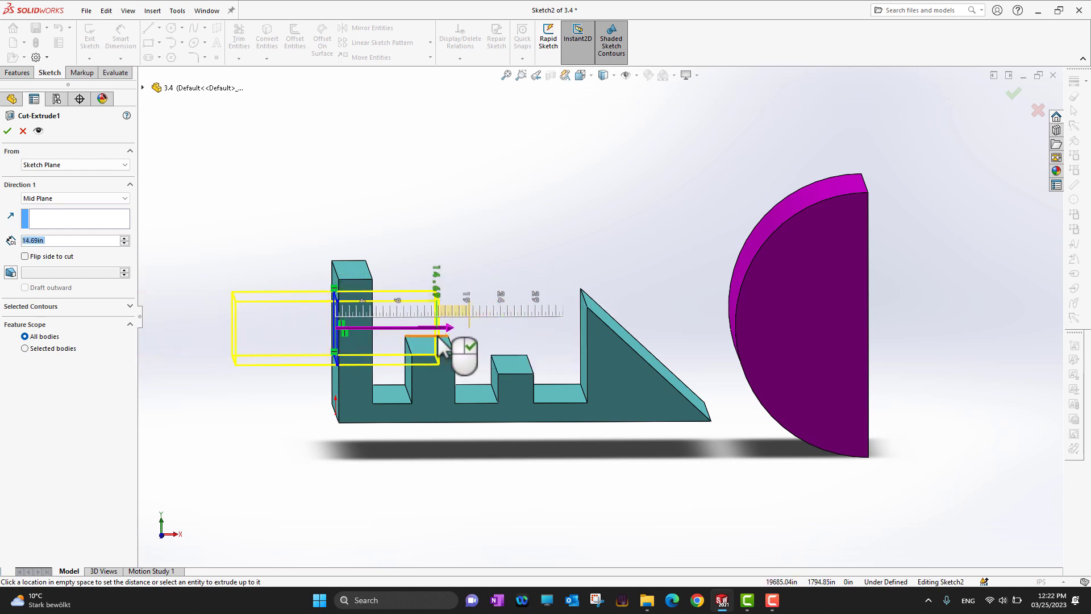
click(471, 348)
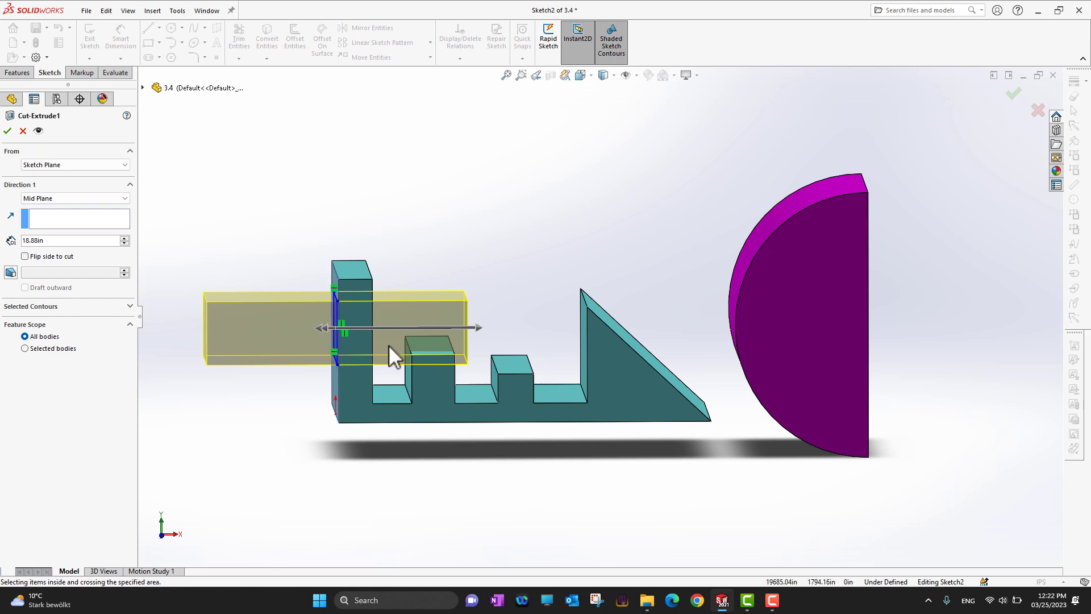
click(8, 131)
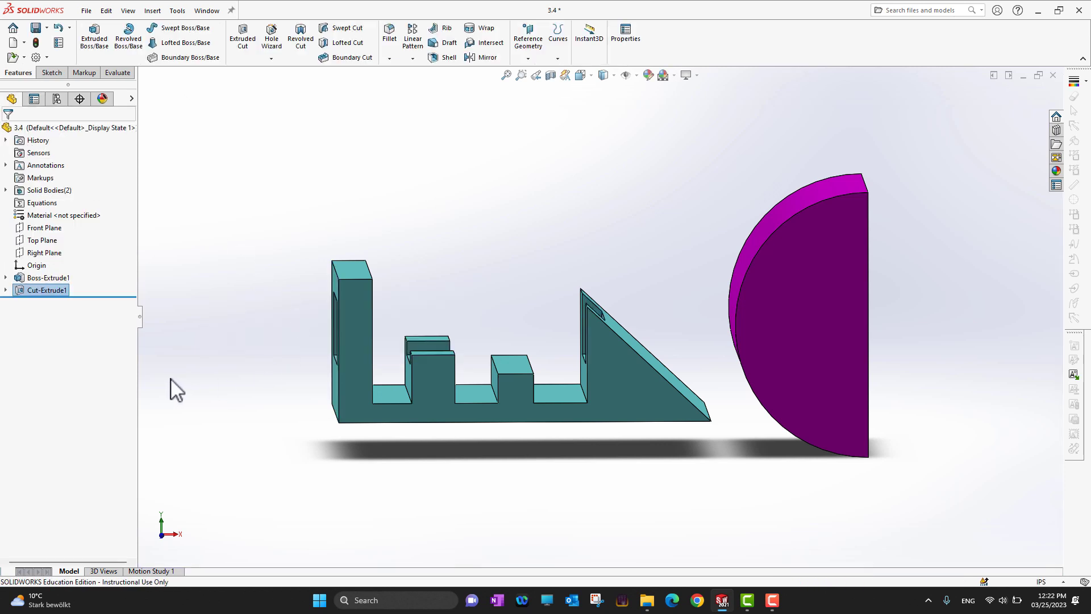
Step: Reopen the rectangular cut for editing, enable draft, and set the blind depth to 20.10 in
click(48, 291)
click(41, 259)
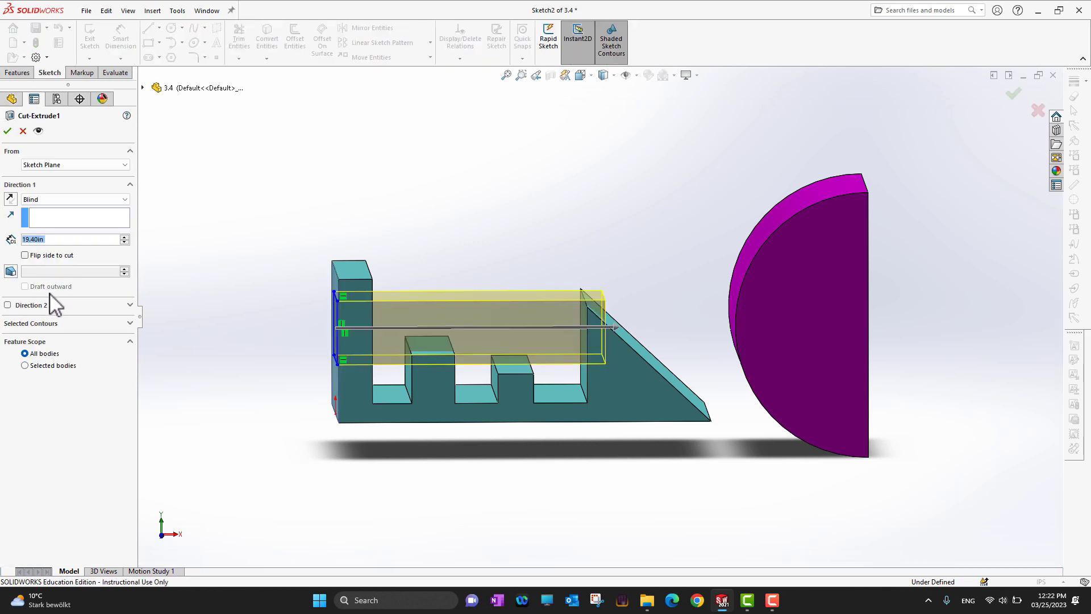
click(11, 272)
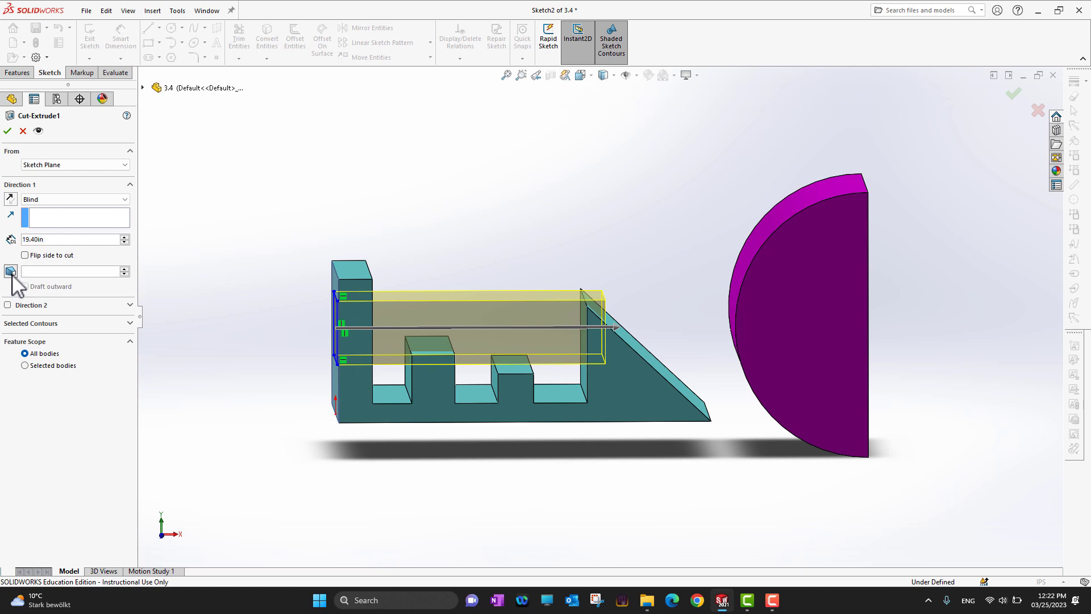
click(125, 238)
click(125, 237)
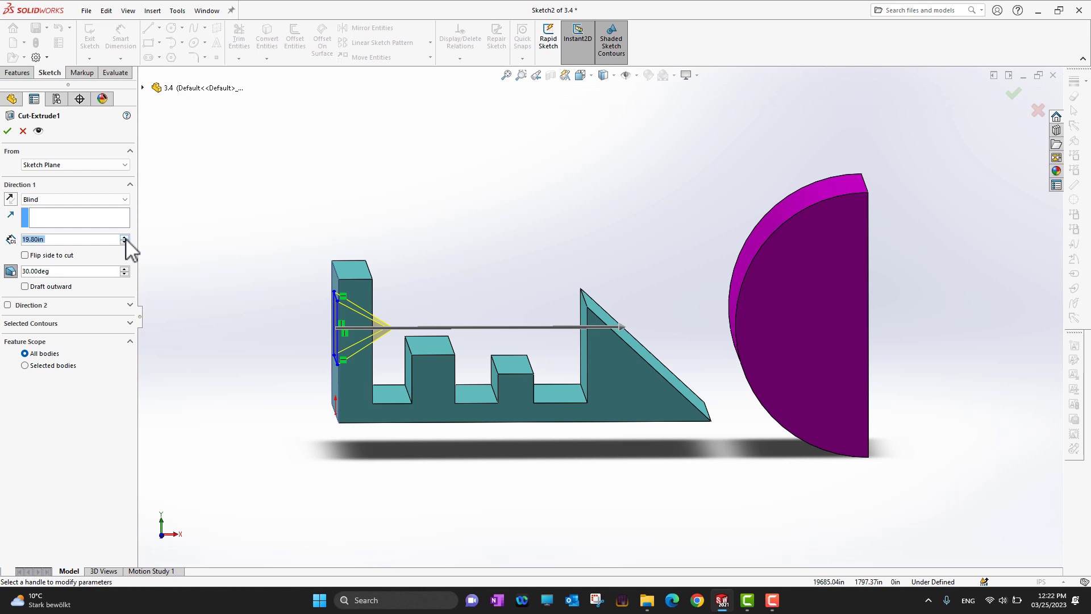
click(125, 237)
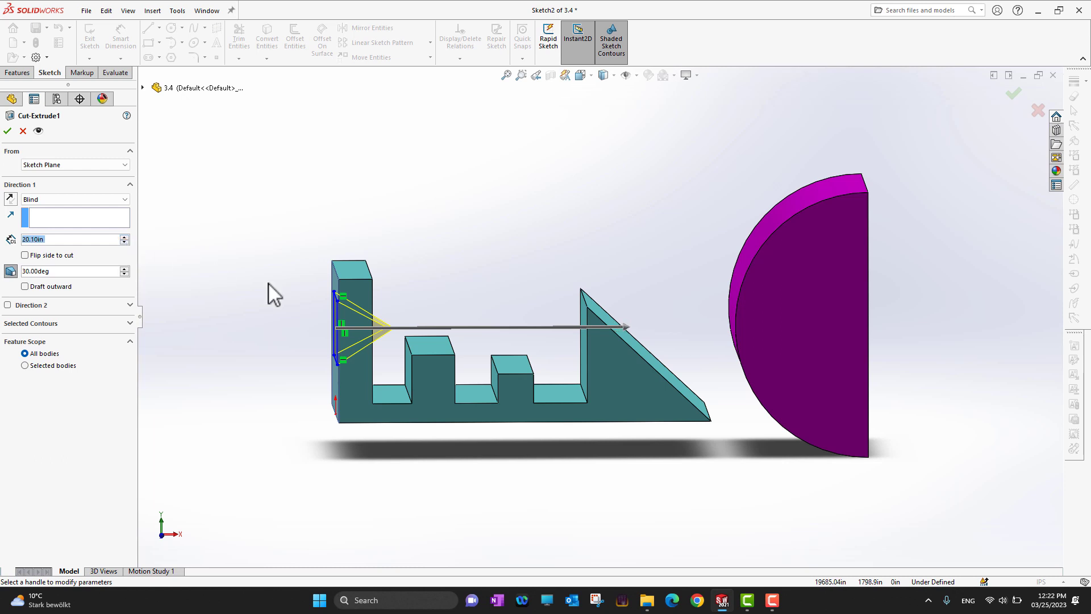
Step: Adjust the draft angle of the rectangular cut to 5 degrees
click(125, 268)
click(125, 269)
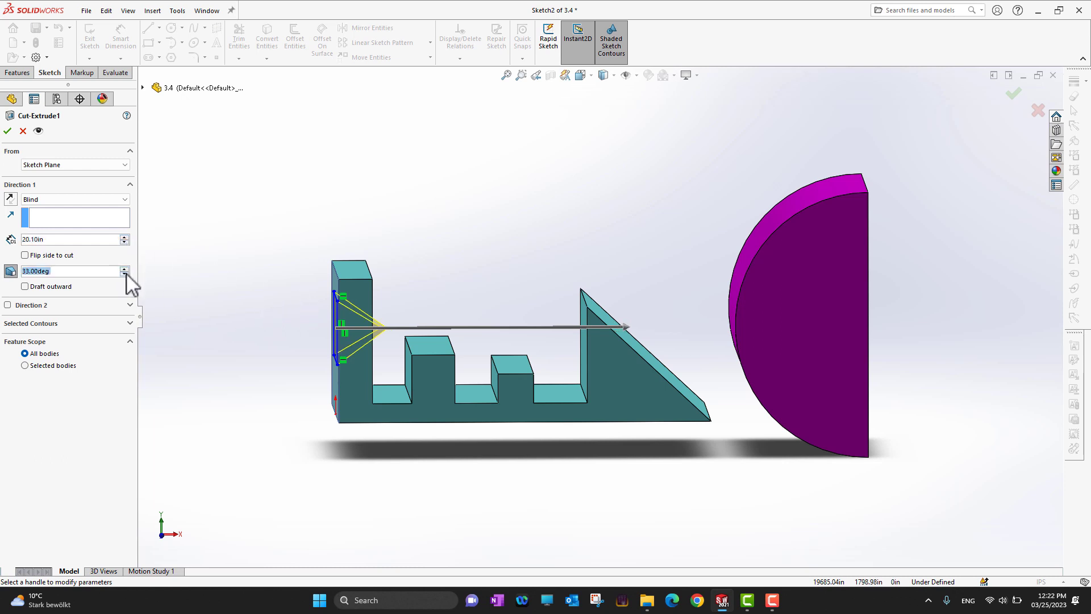
click(124, 274)
click(125, 274)
drag(124, 274, 126, 276)
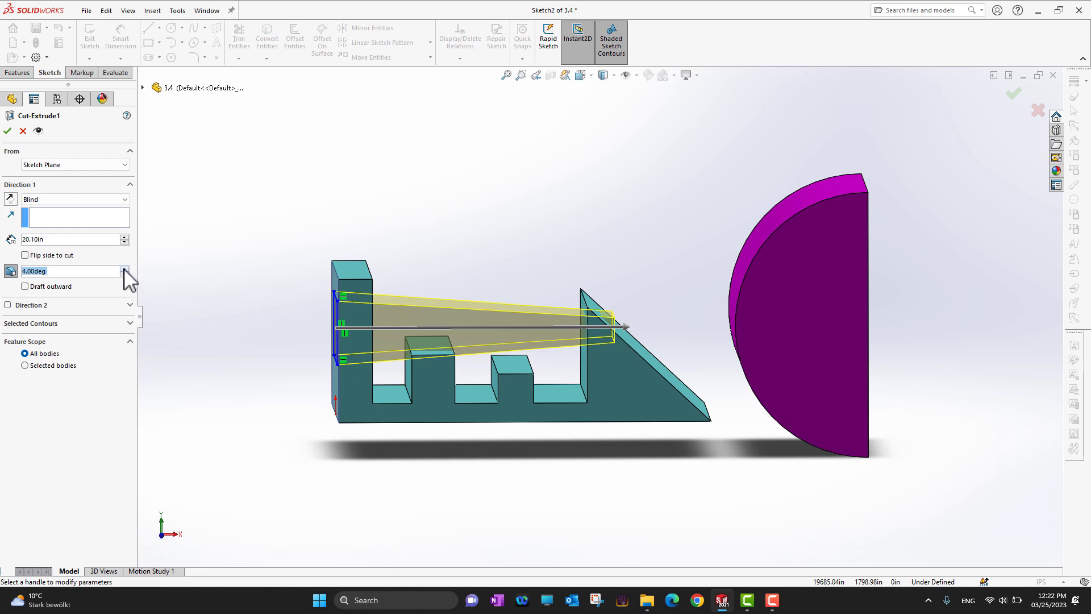
double_click(125, 269)
click(125, 273)
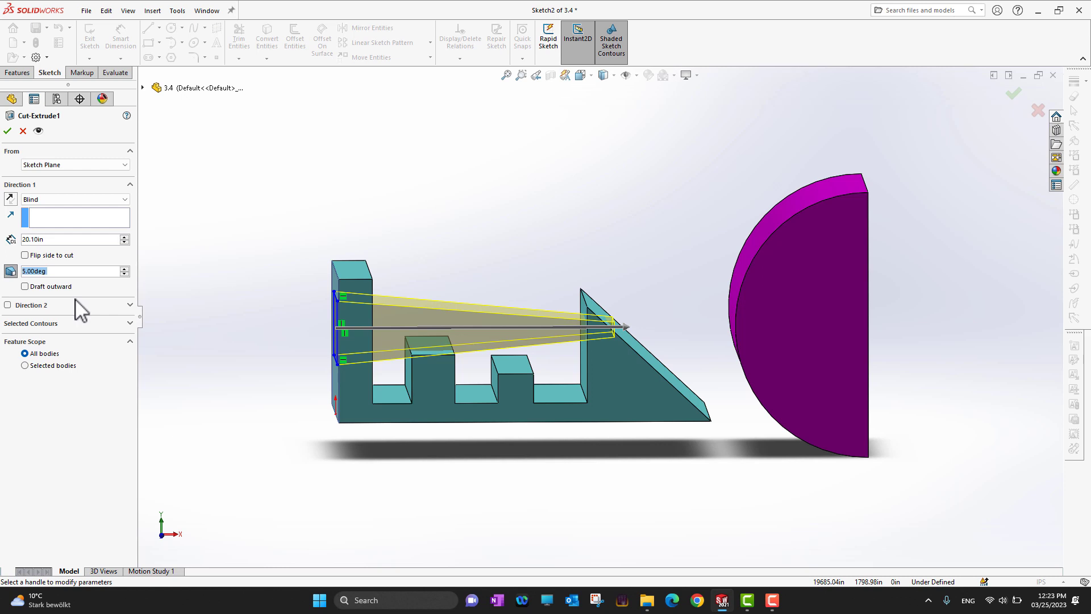
Step: Make the cut draft outward at a 9 degree angle, apply it, and inspect the flared cut through the blocks
click(25, 286)
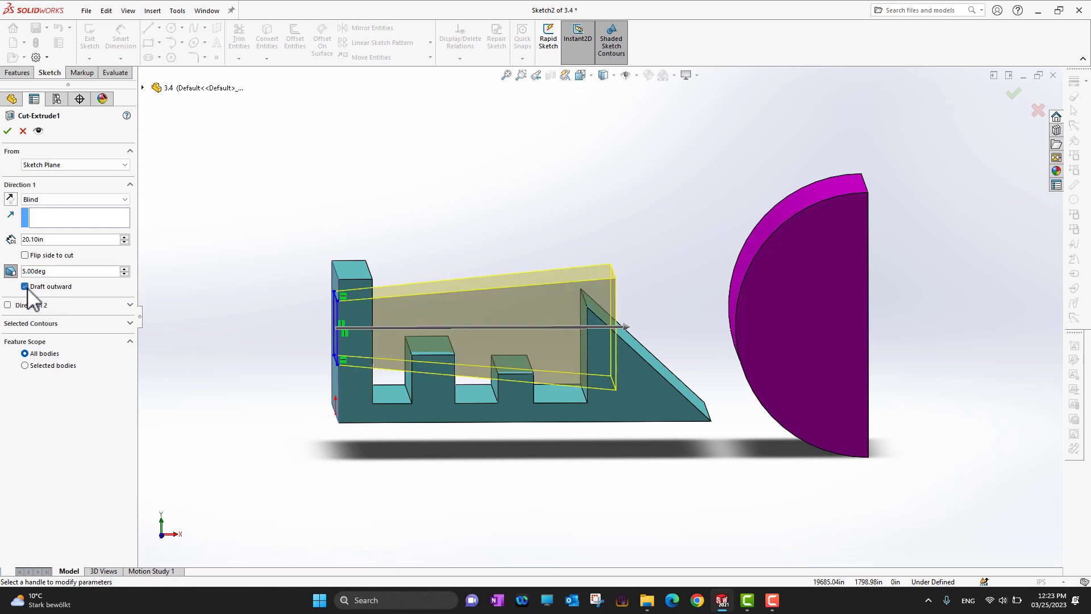
click(124, 269)
click(124, 268)
click(124, 268)
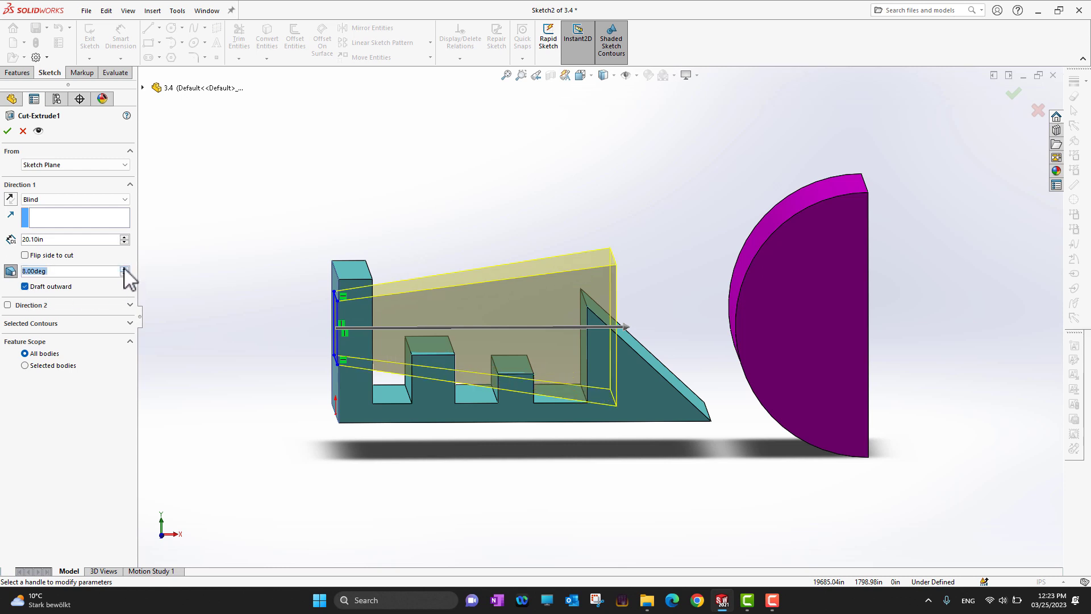
click(124, 268)
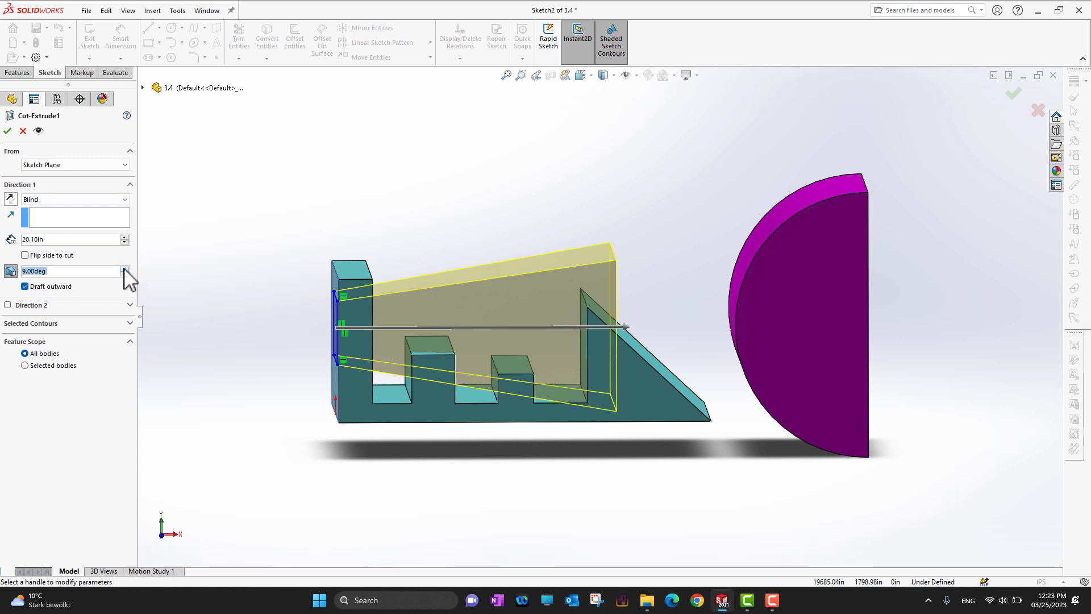
click(7, 131)
middle_drag(606, 484, 606, 514)
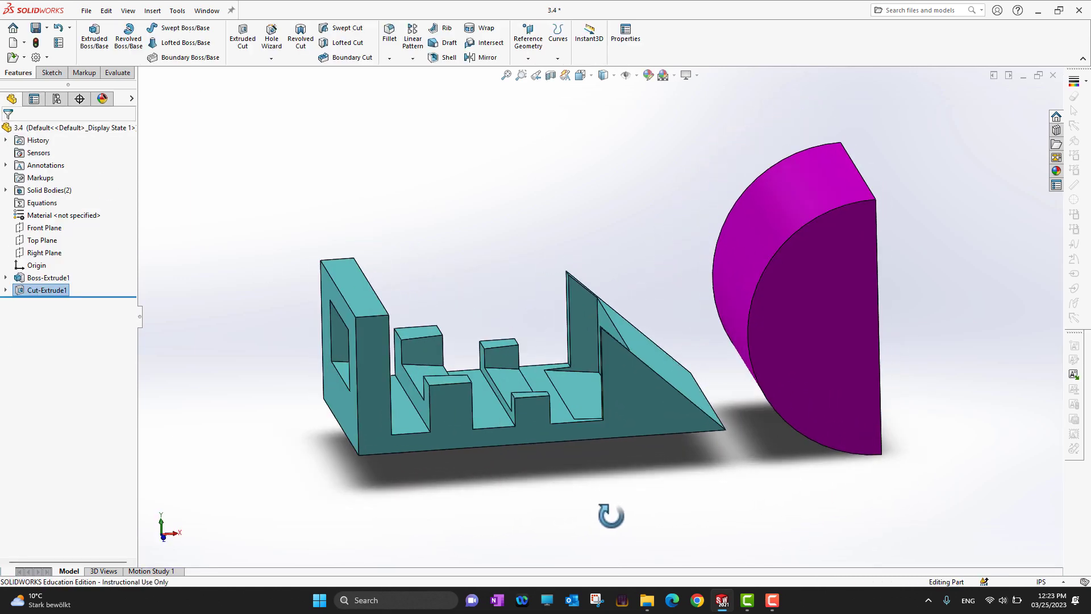
Step: Reopen the rectangular cut for editing and disable both the outward option and the draft itself
click(16, 292)
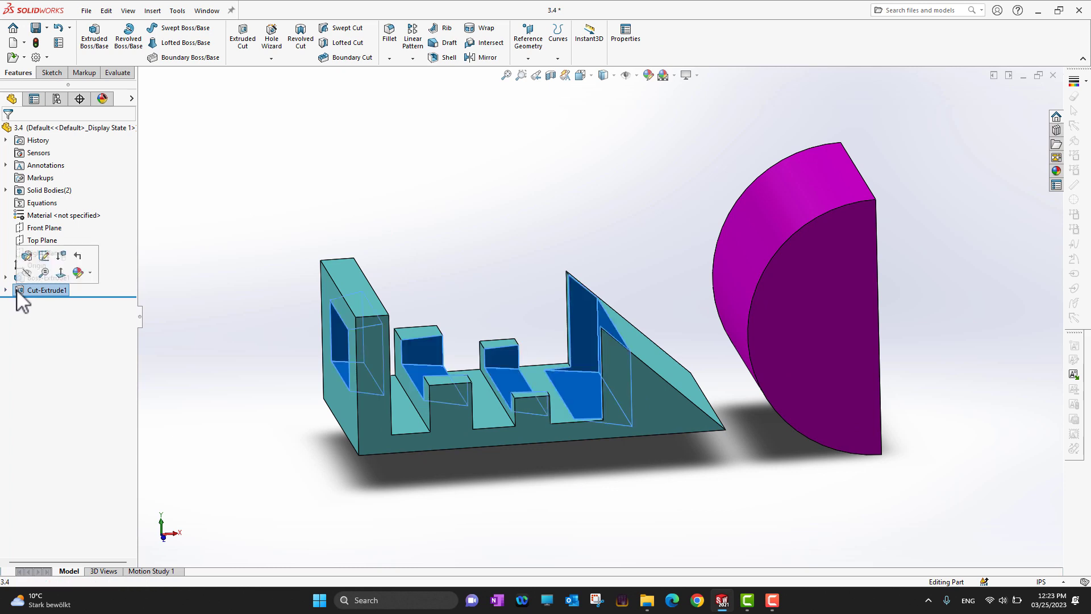
click(27, 256)
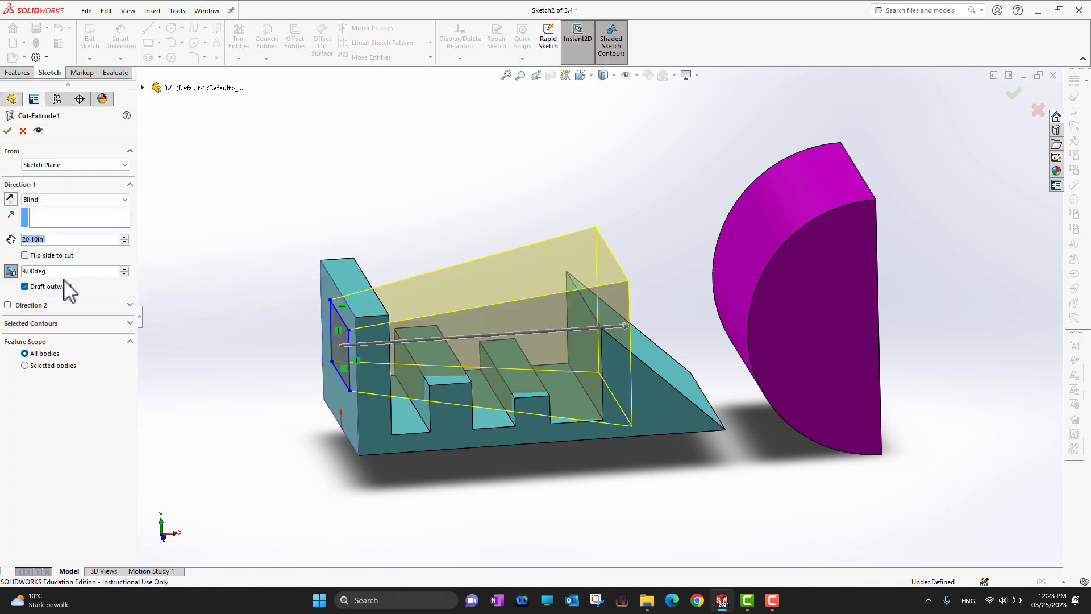
click(25, 287)
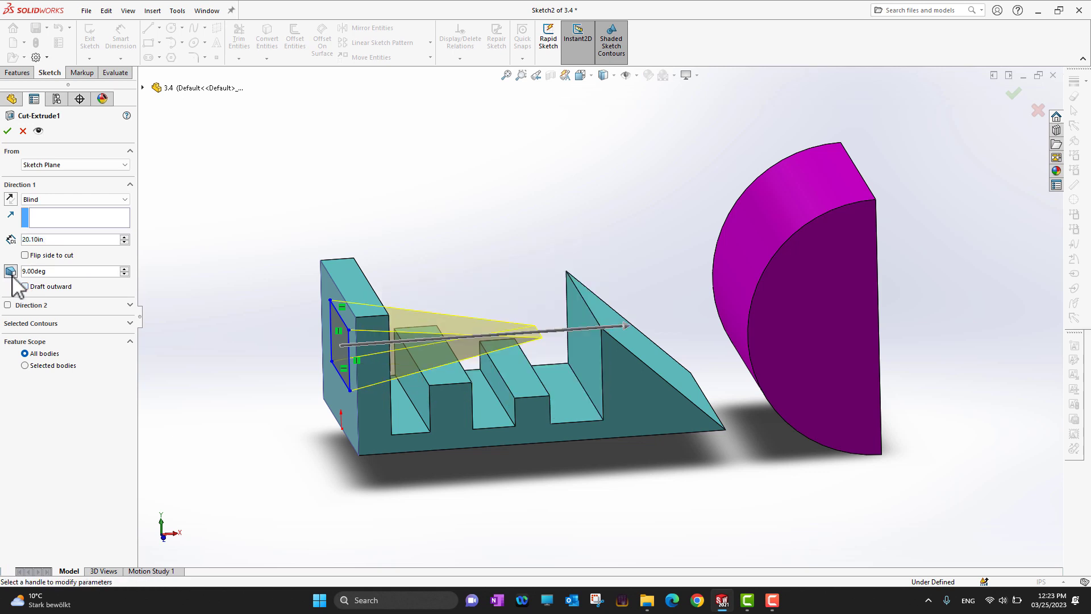
click(10, 271)
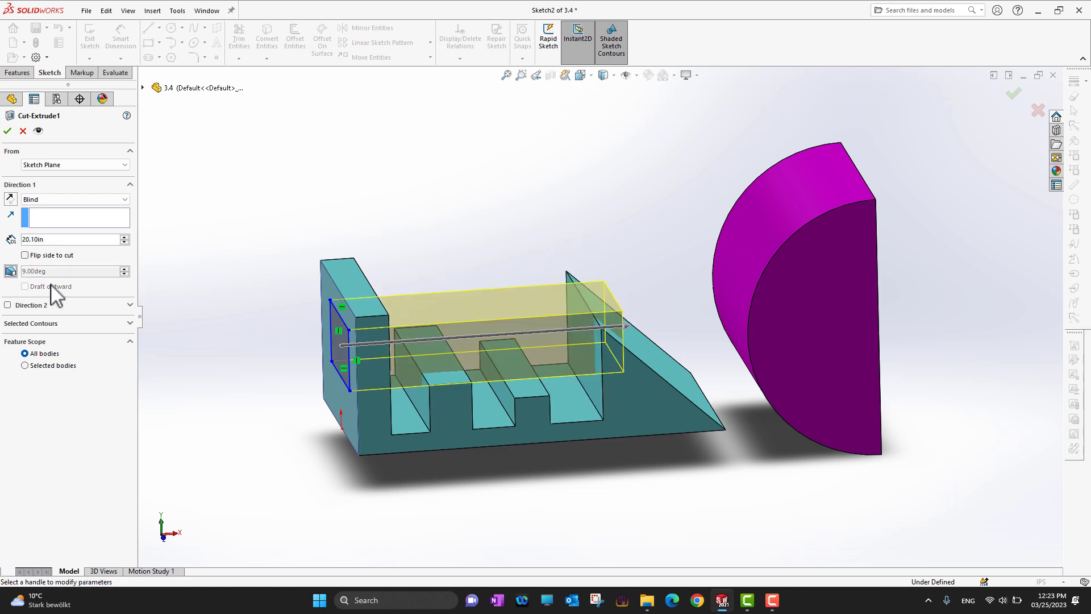
Step: Try a Blind second direction of 16.20 in for the rectangular cut, and disable Direction 2 again
click(8, 305)
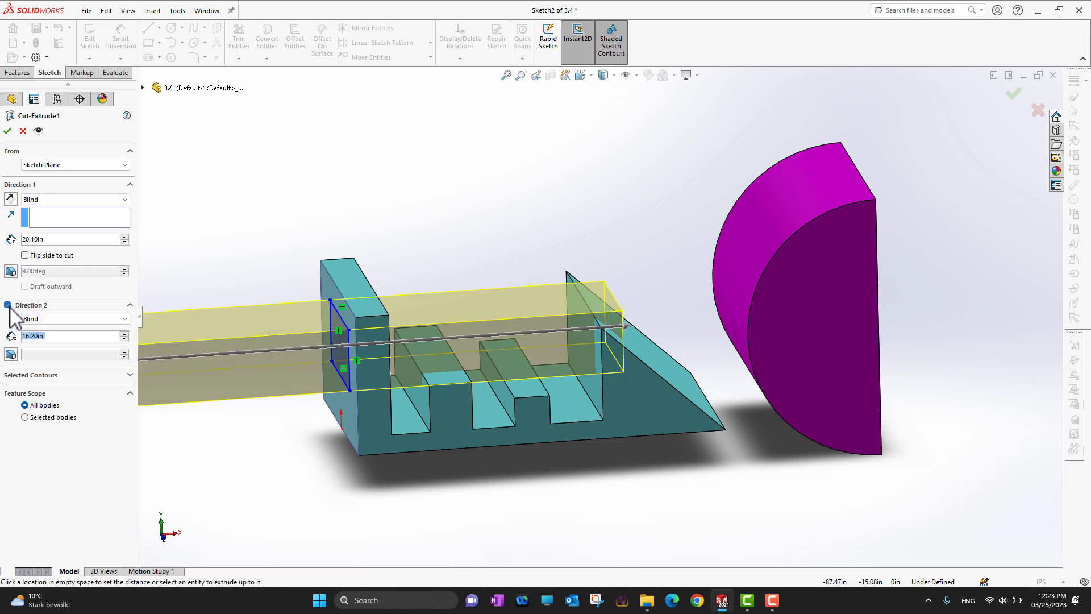
scroll(415, 458, up, 3)
scroll(410, 442, down, 2)
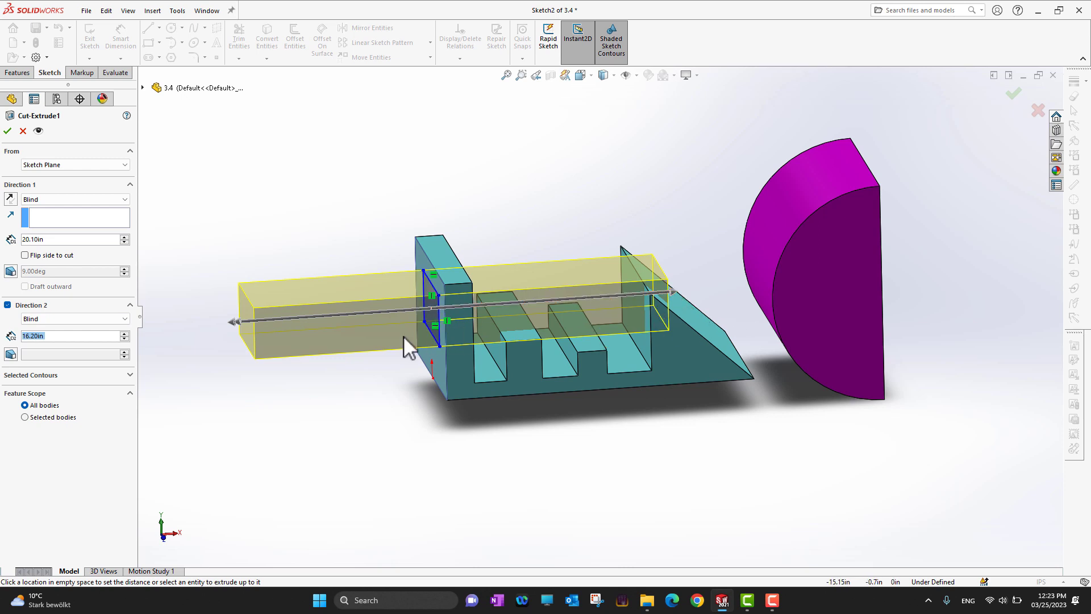
click(8, 305)
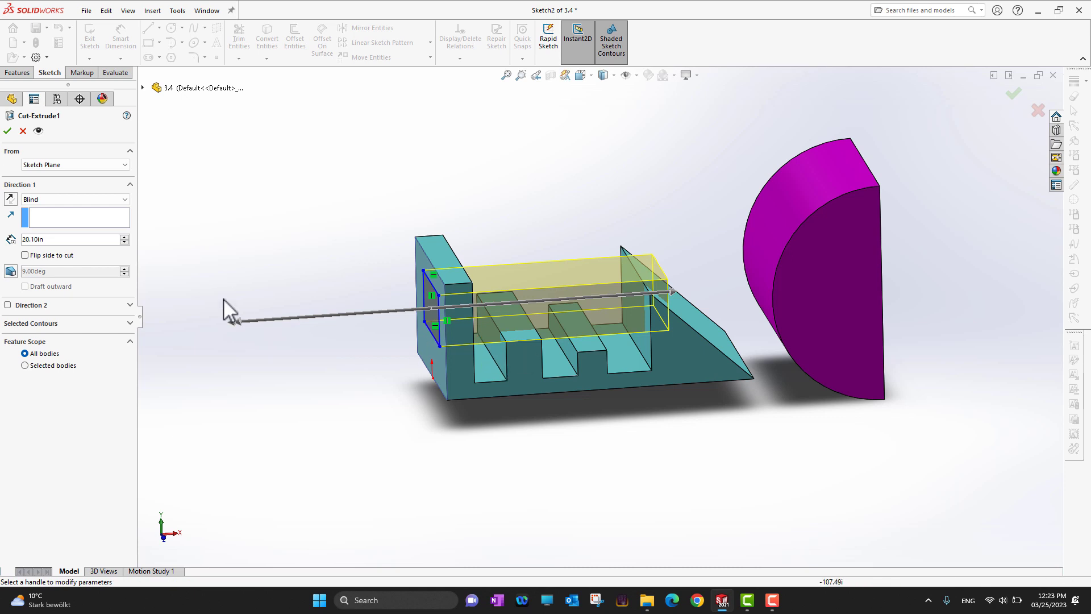
scroll(490, 427, up, 1)
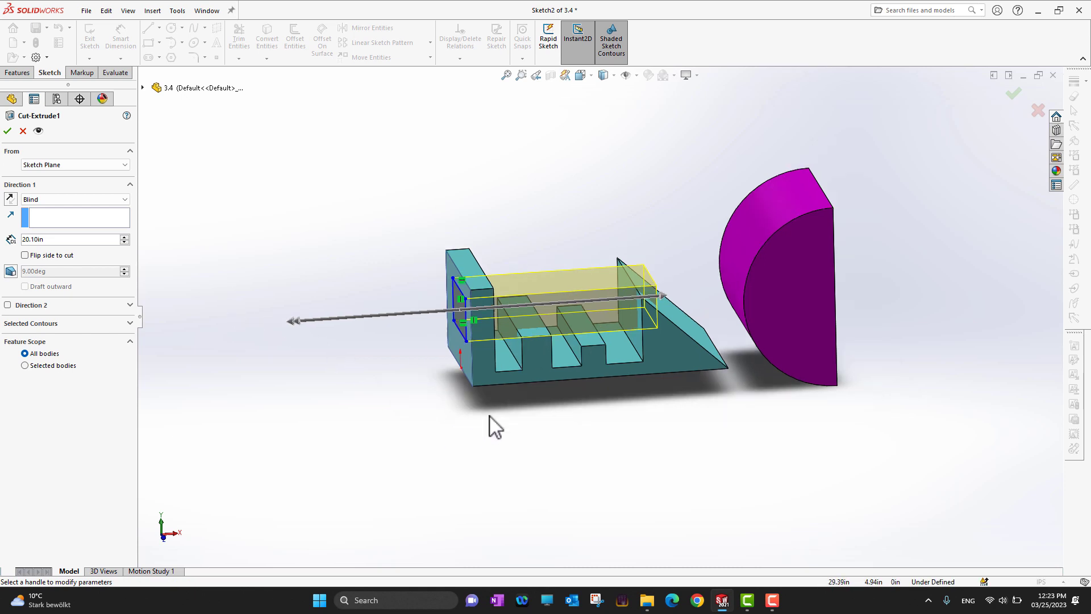
scroll(495, 427, down, 1)
scroll(536, 352, down, 3)
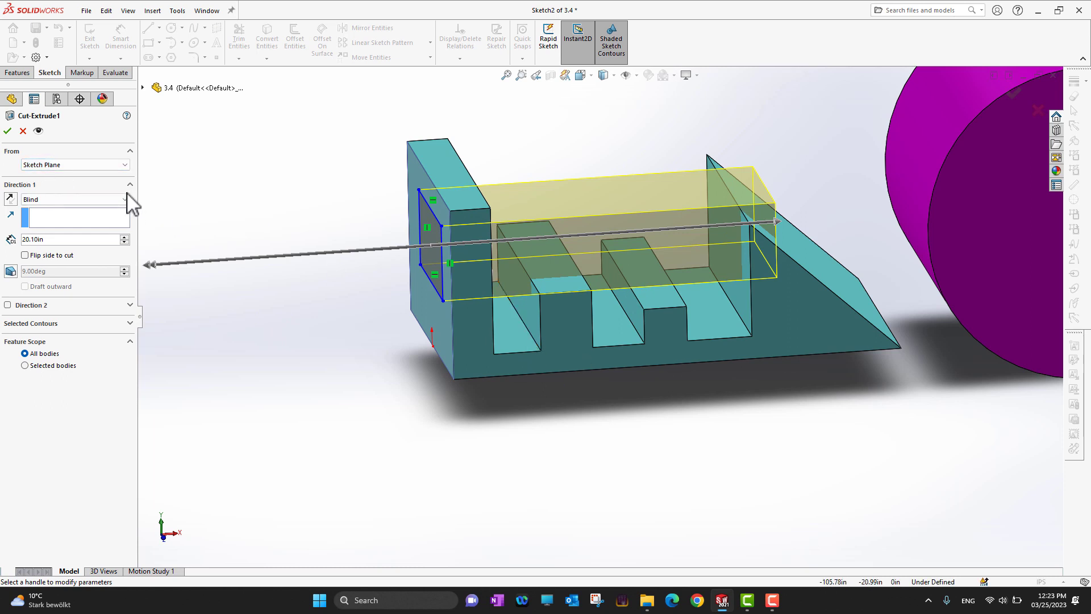
Step: Set the cut's start condition to Offset and raise the offset distance to 0.50 in
click(123, 166)
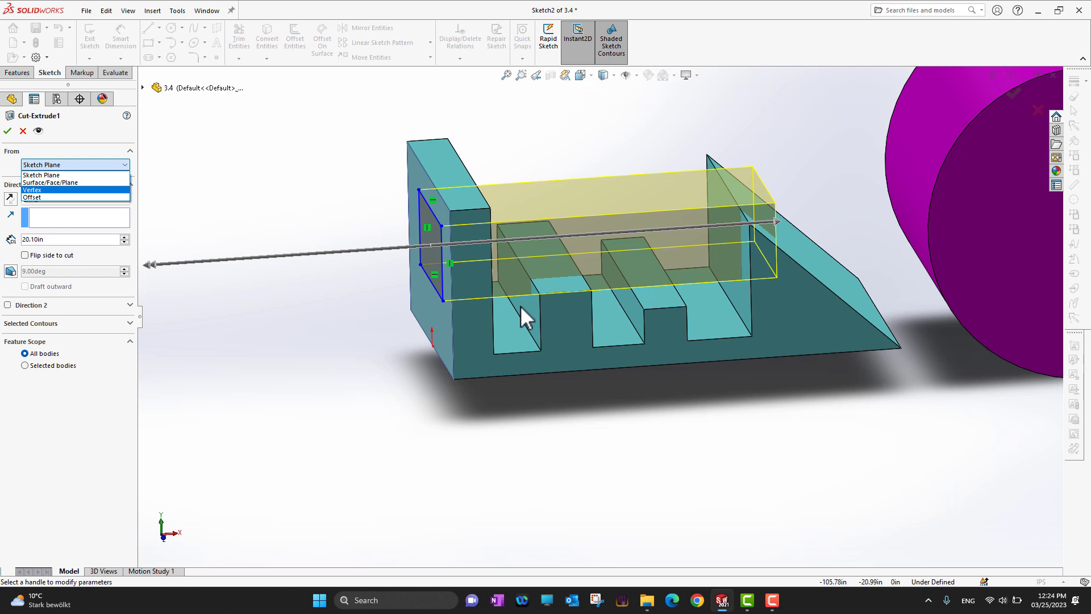
click(40, 197)
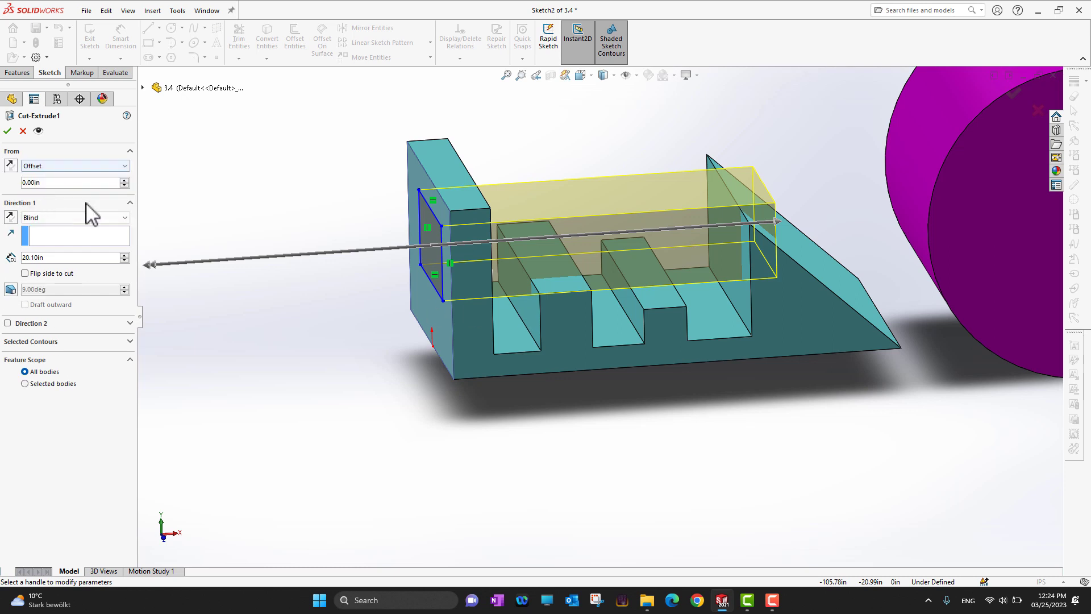
scroll(459, 438, up, 3)
mouse_move(567, 455)
middle_down()
mouse_move(535, 439)
mouse_move(551, 443)
middle_up()
click(124, 180)
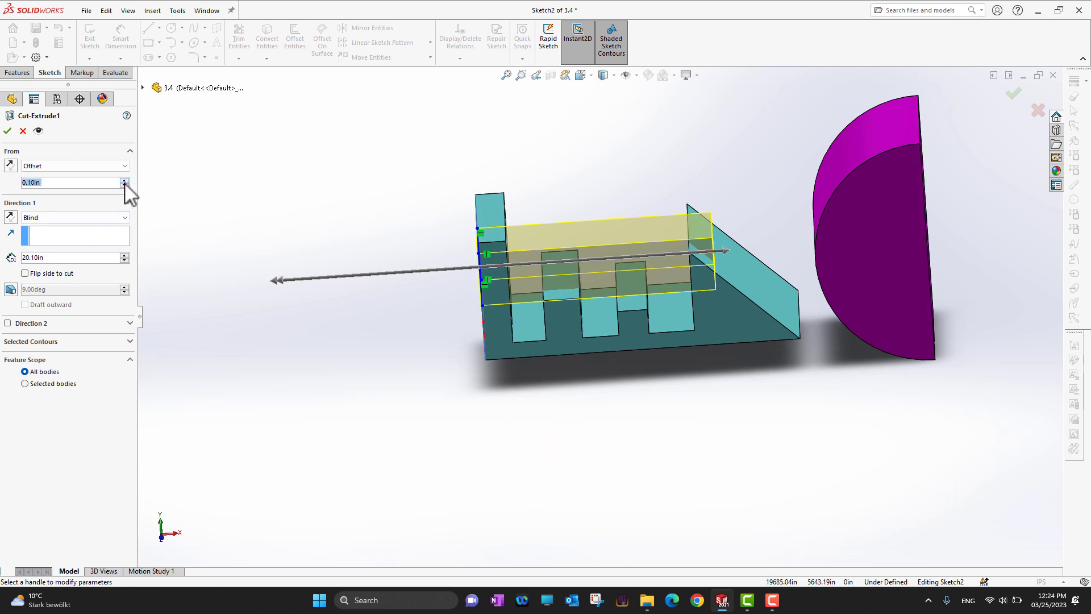
click(124, 180)
click(124, 181)
click(124, 180)
click(123, 181)
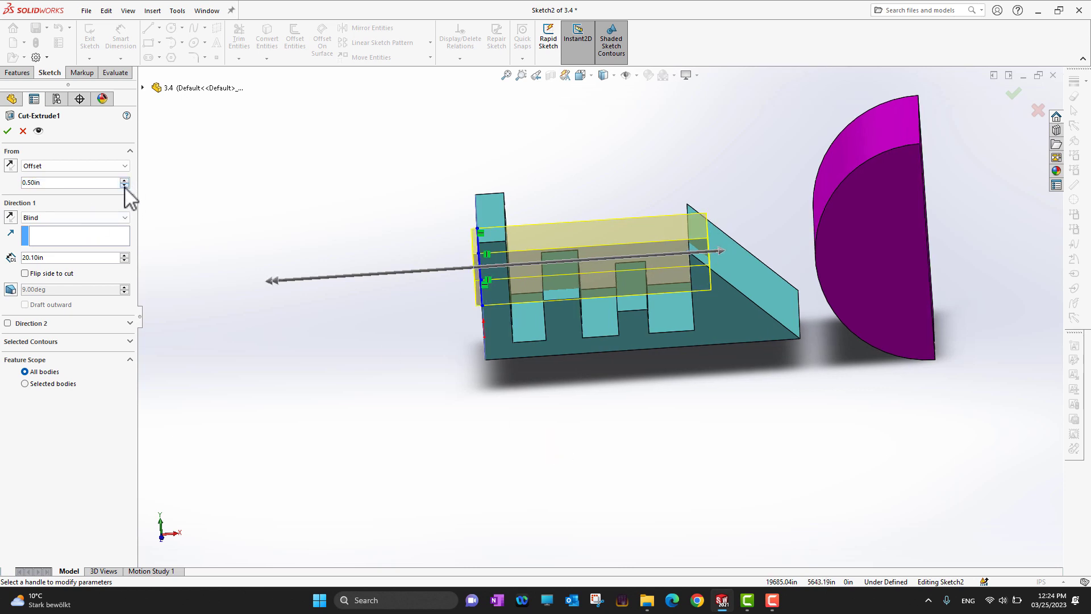
Step: Lower the cut's start offset to 0.10 in and reverse the offset direction
click(124, 185)
click(123, 186)
click(124, 186)
click(124, 185)
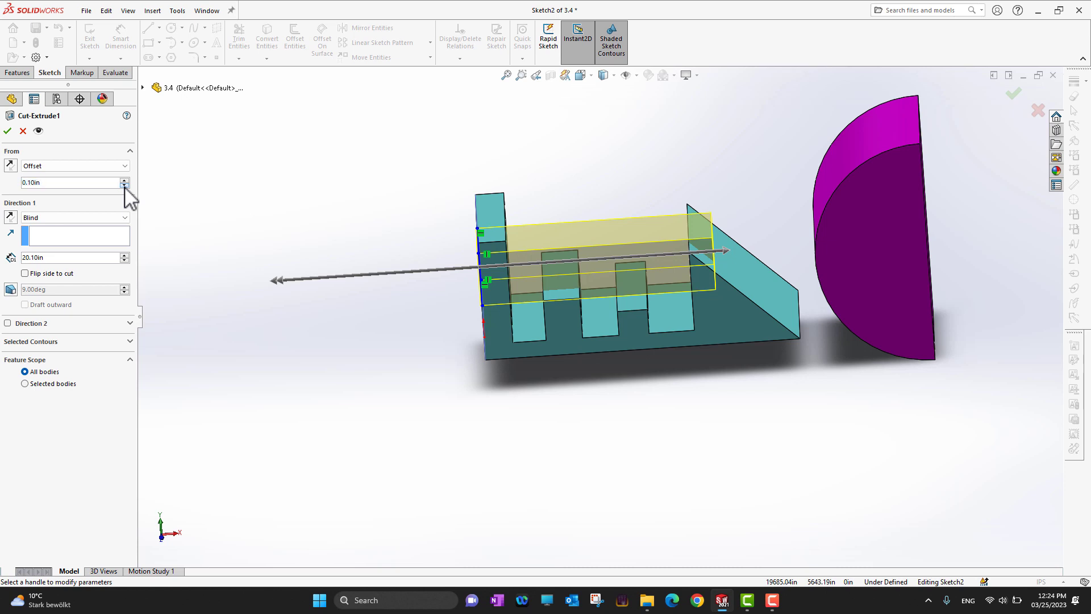
click(11, 166)
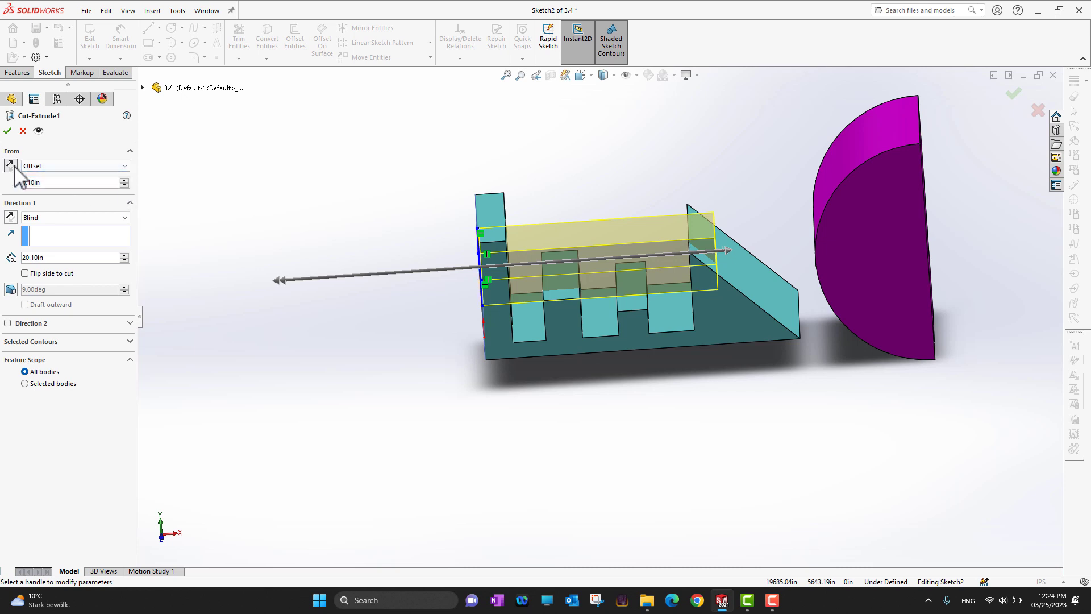
Step: Set the cut's start offset to 15 in, apply it, and inspect the cut in the wedge and the half-disc body
click(124, 180)
click(124, 180)
click(124, 180)
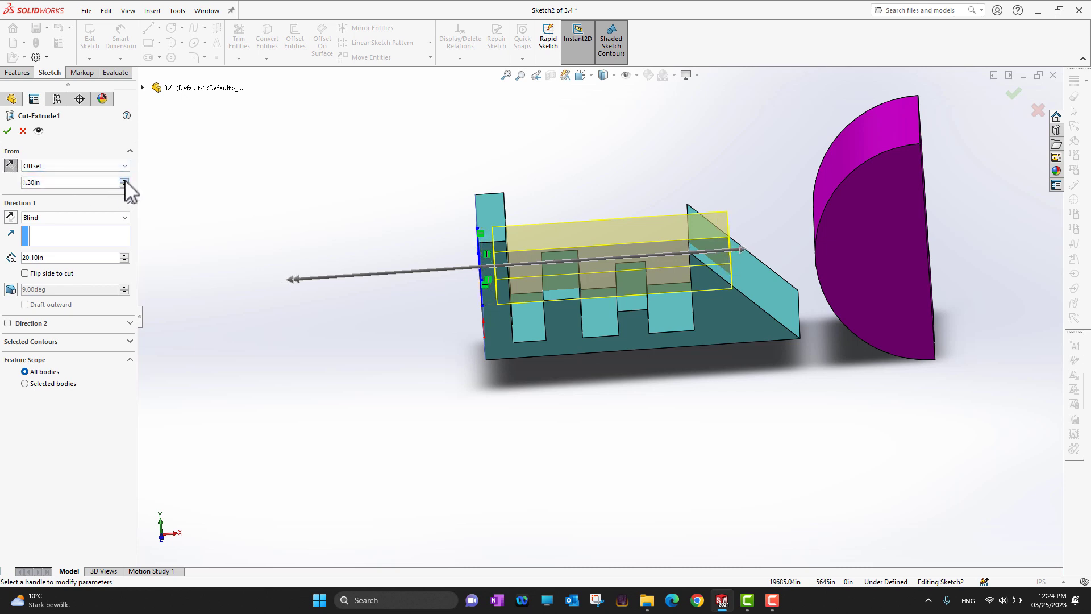
click(124, 180)
click(54, 183)
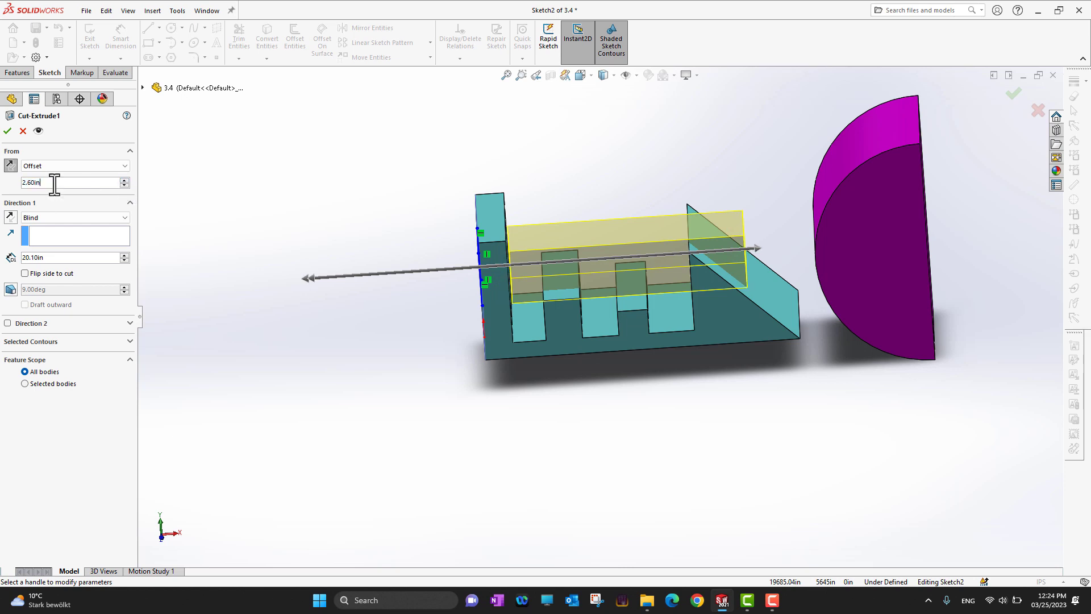
double_click(54, 183)
text(1)
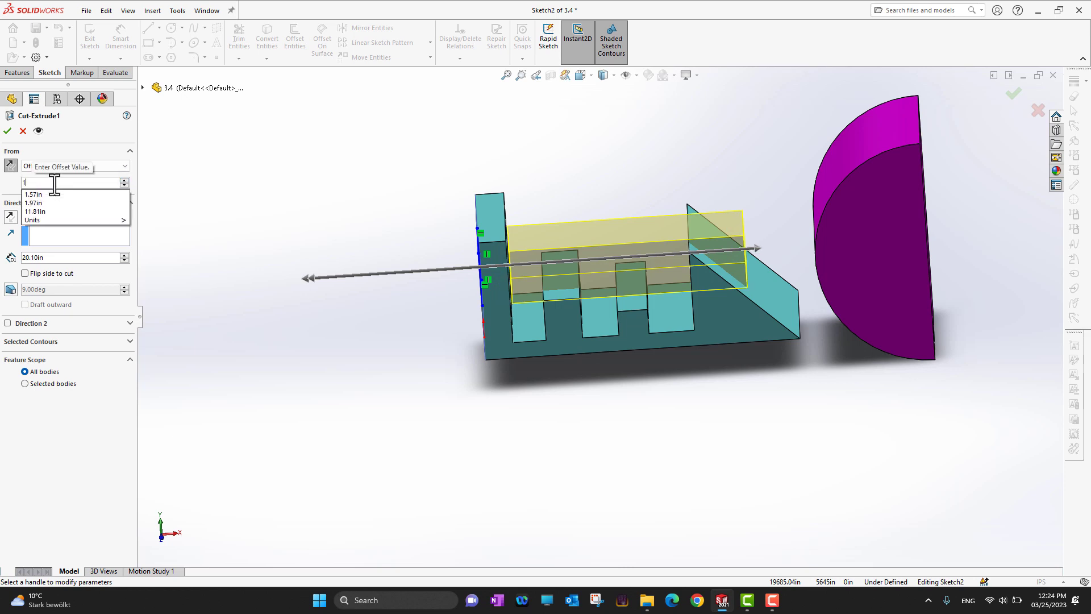
text(5)
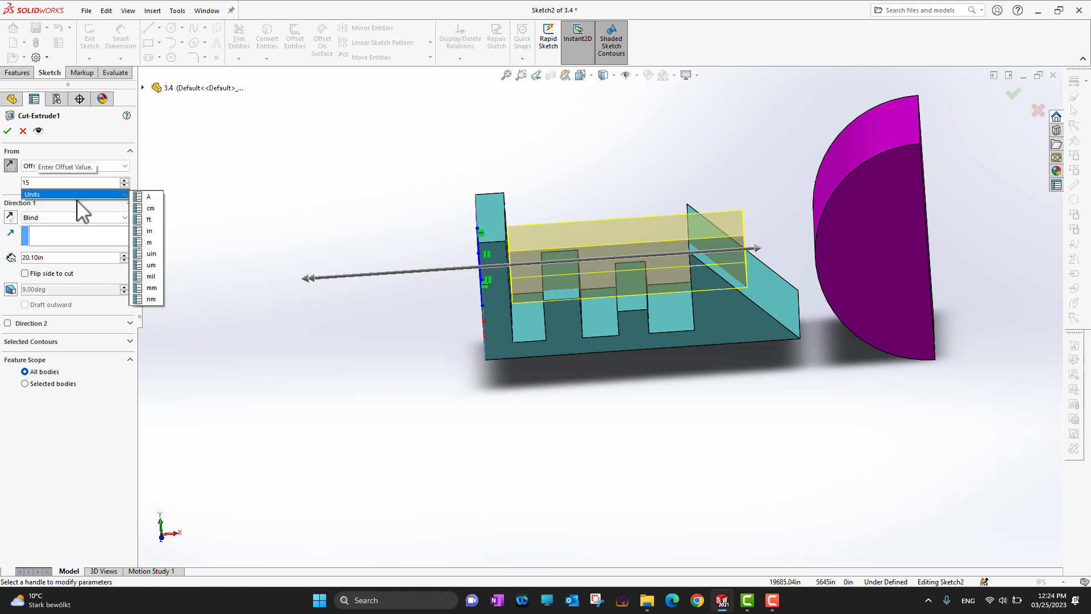
key(Return)
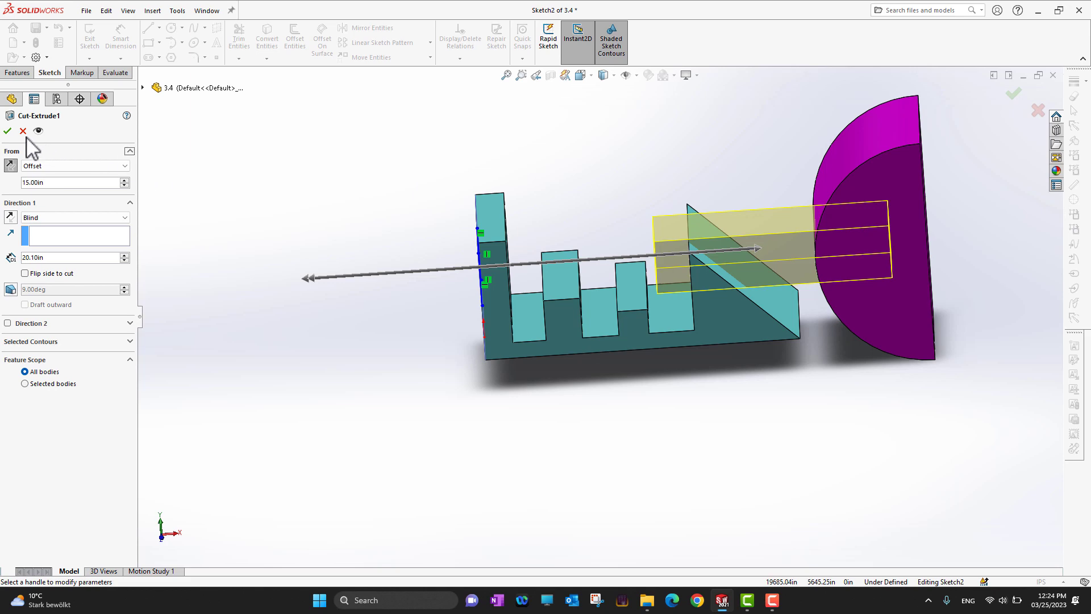
click(7, 132)
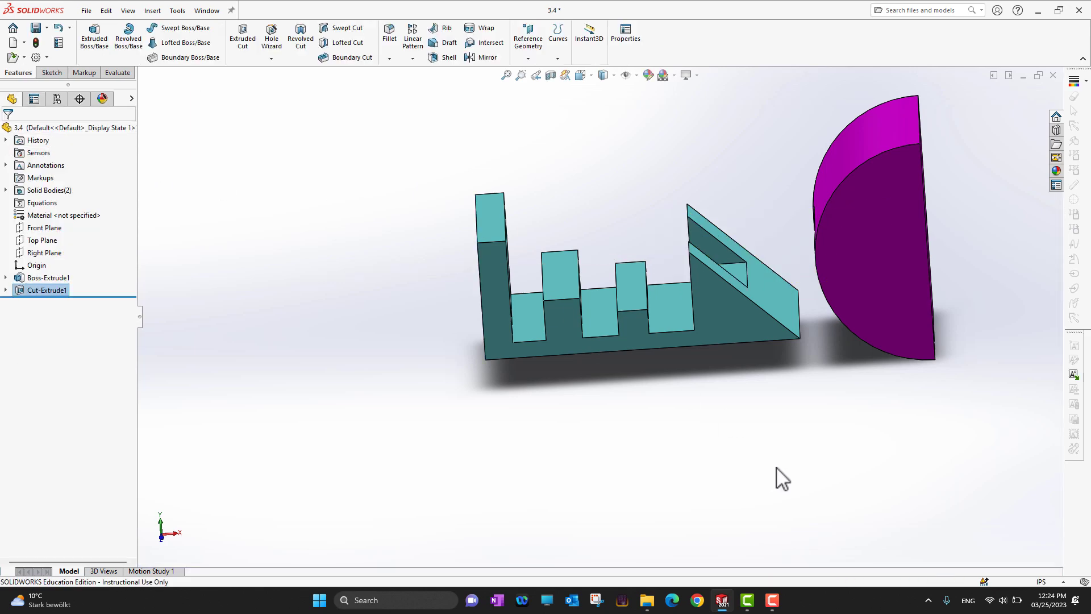
middle_drag(774, 475, 728, 449)
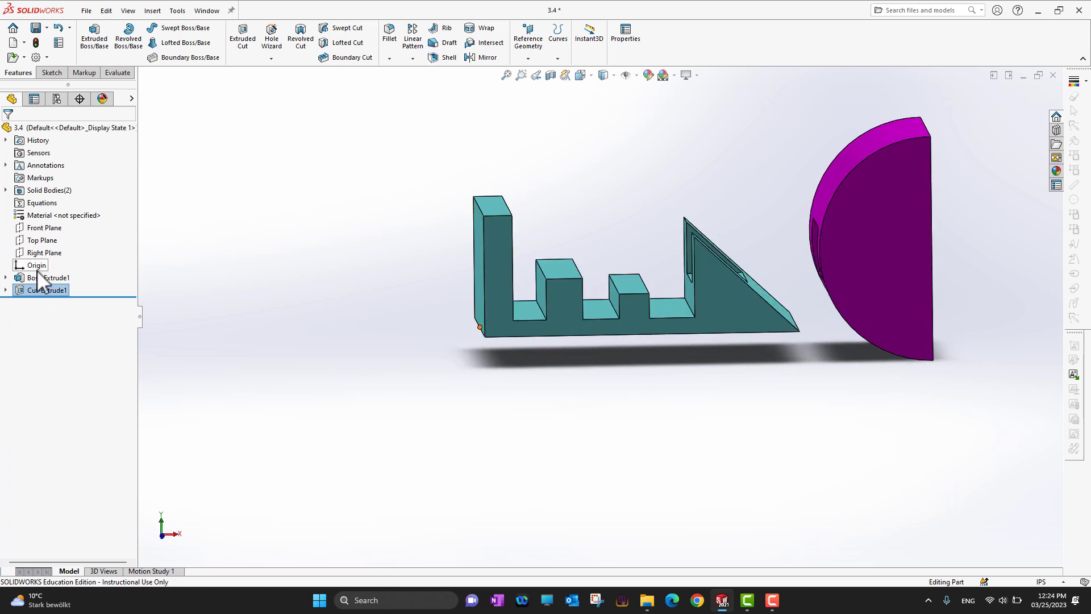
Step: Reopen the rectangular cut for editing to review its offset start and blind depth
click(47, 290)
click(33, 253)
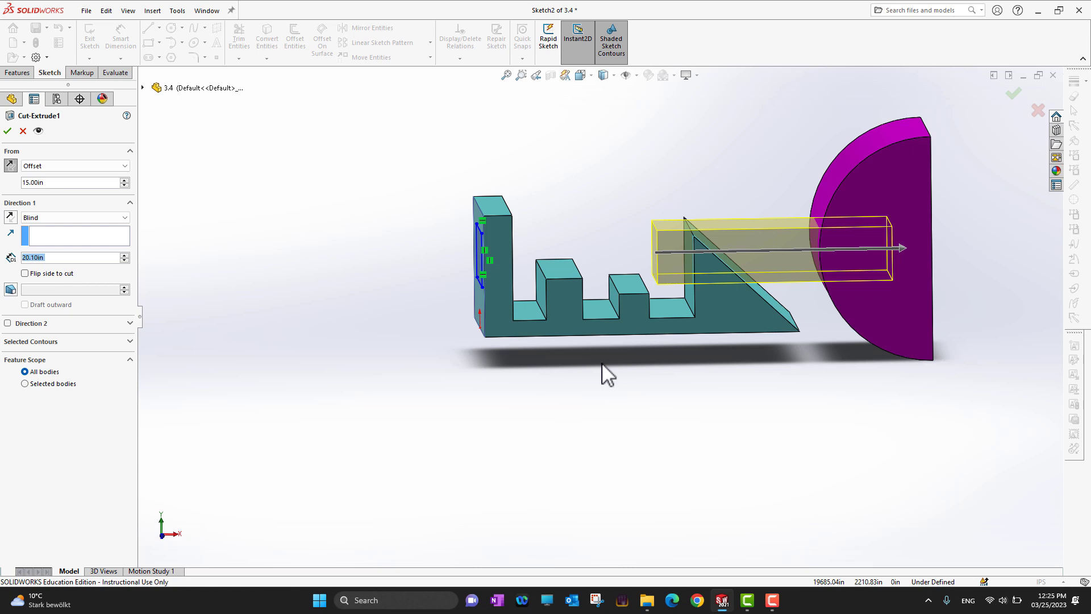
click(370, 535)
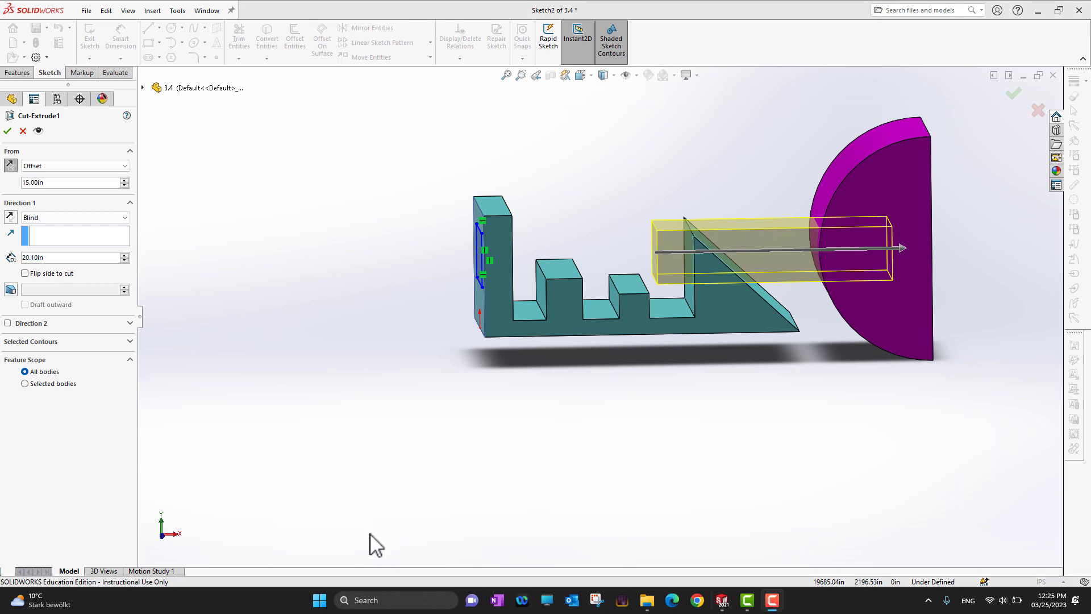